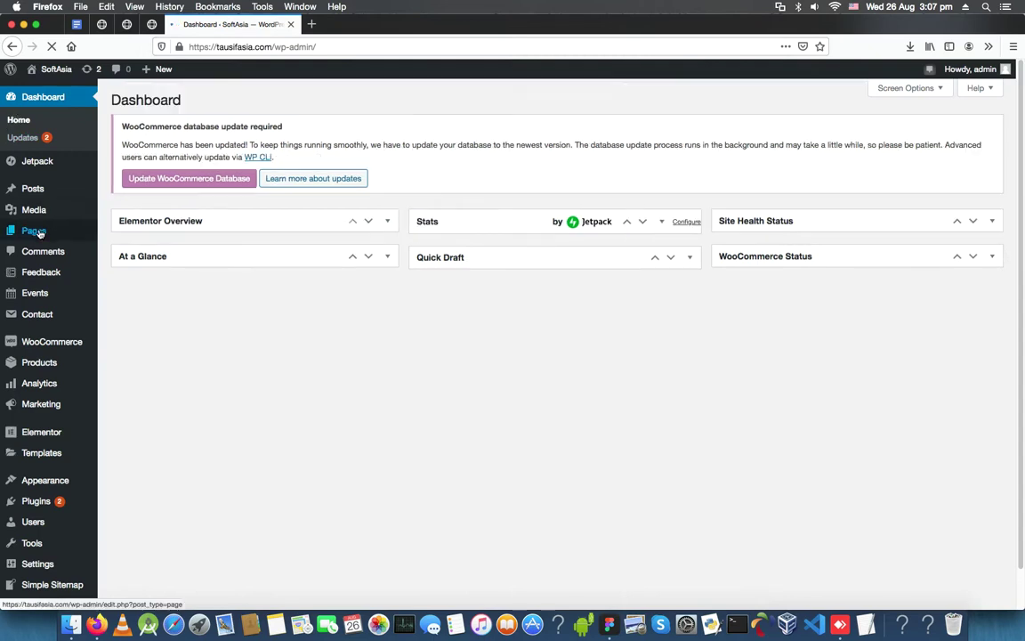
Step: Open the Home page from the site's page list for editing with Elementor in a new browser tab
left_click(40, 231)
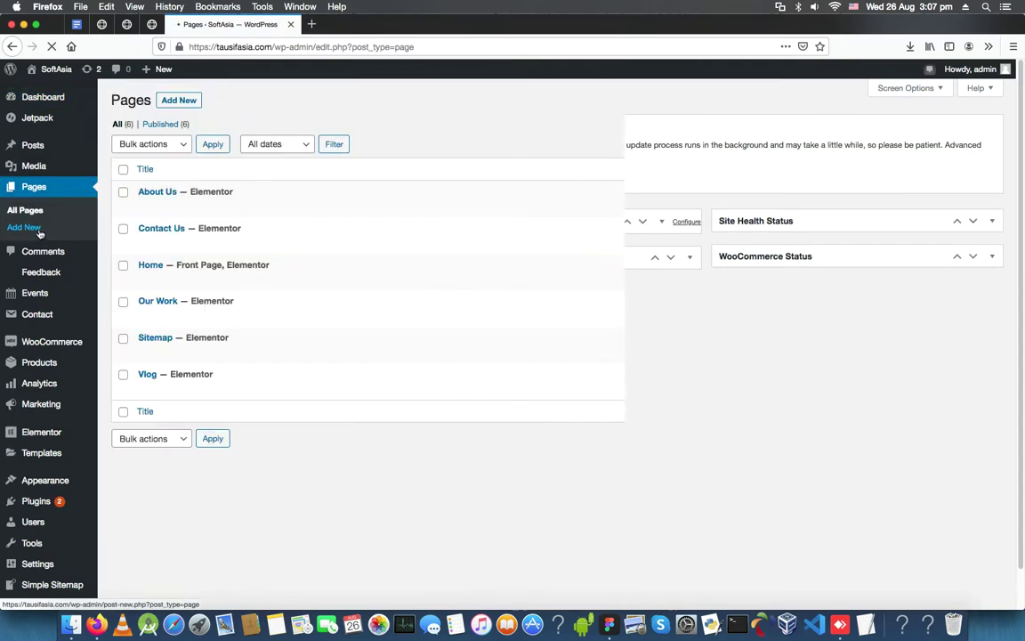
mouse_move(213, 276)
right_click(276, 283)
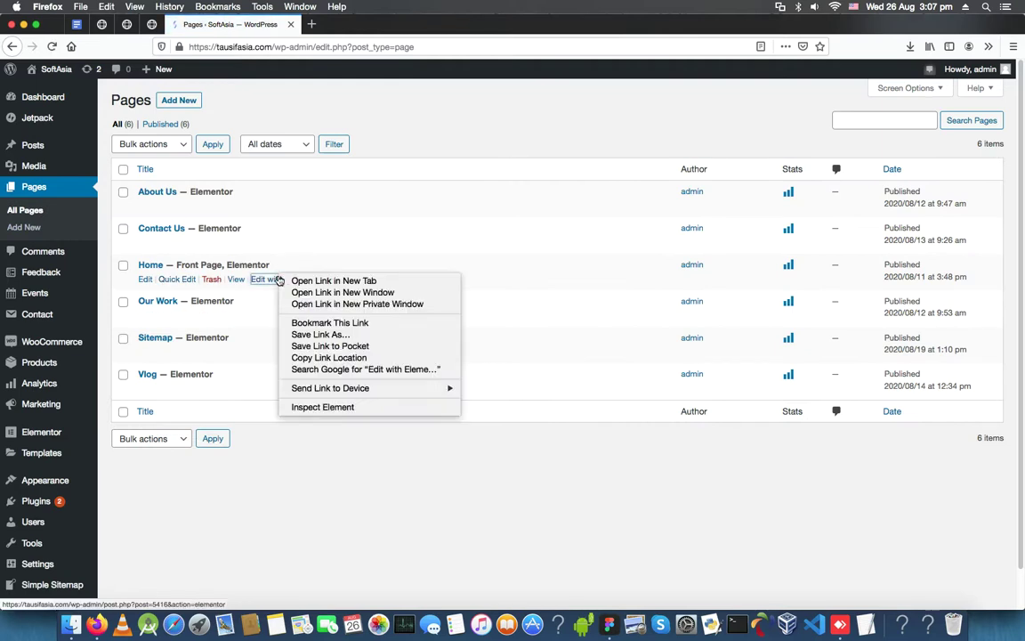
left_click(298, 289)
left_click(352, 27)
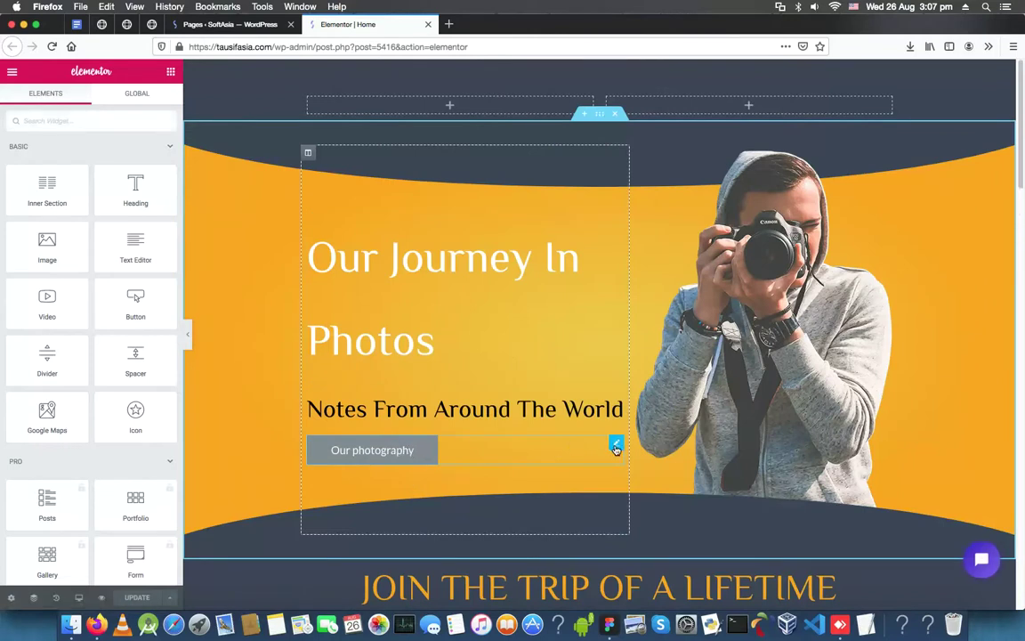
Step: Edit the "Our photography" button, trying centre, right and justified alignment before setting it to left
left_click(616, 445)
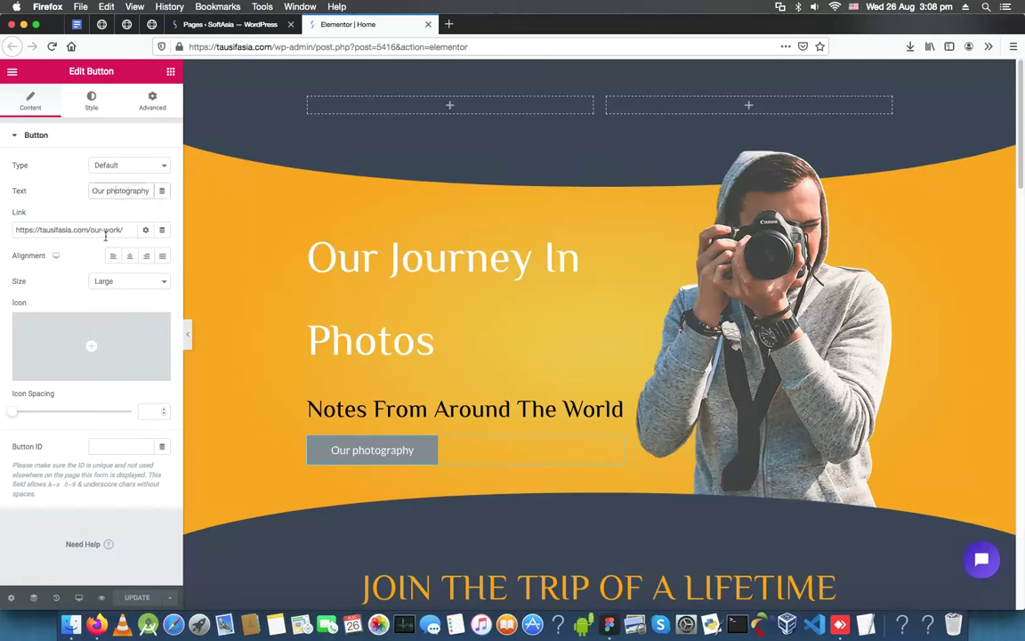
left_click(129, 256)
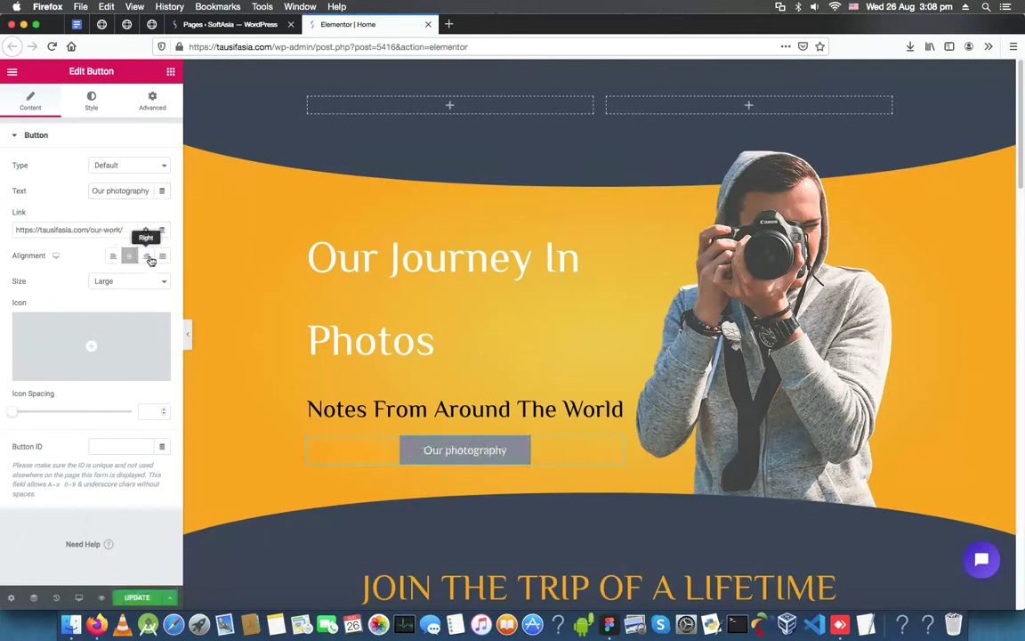
left_click(149, 257)
left_click(164, 258)
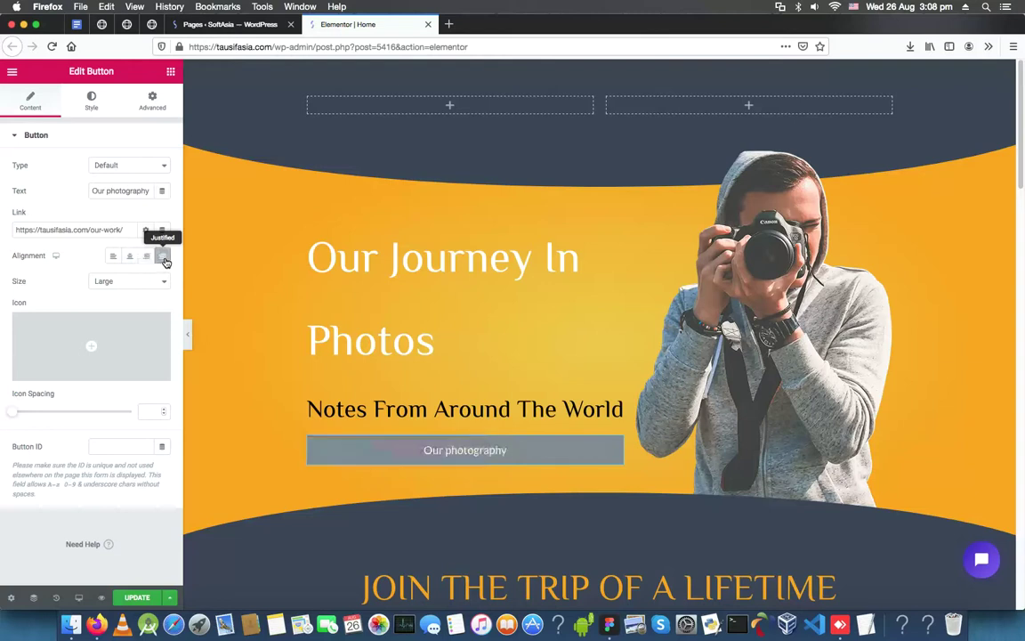
left_click(114, 257)
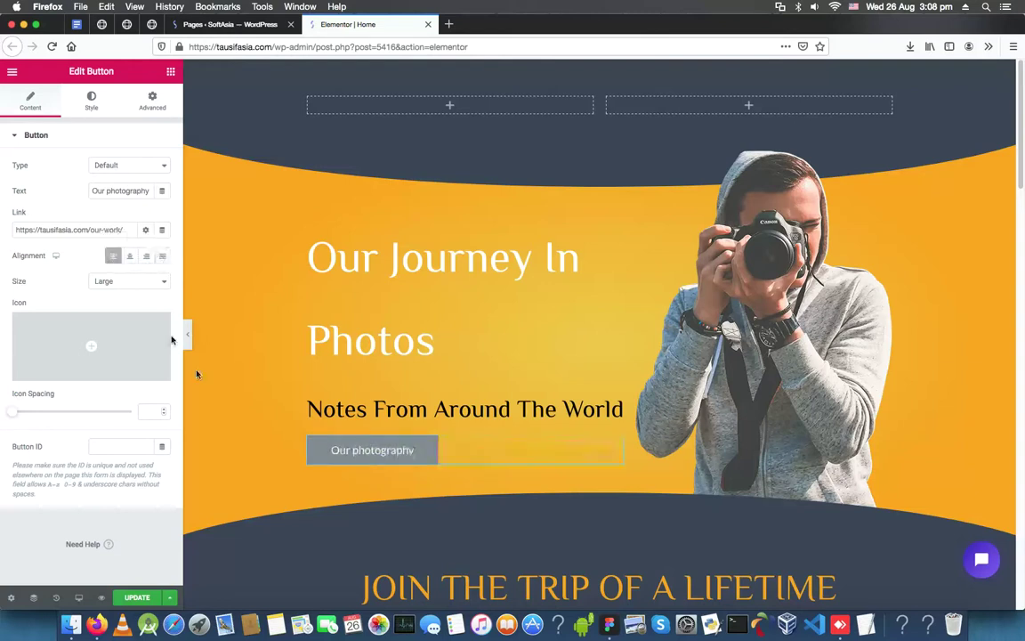
Step: Set the button's typography font family to Roboto
left_click(89, 105)
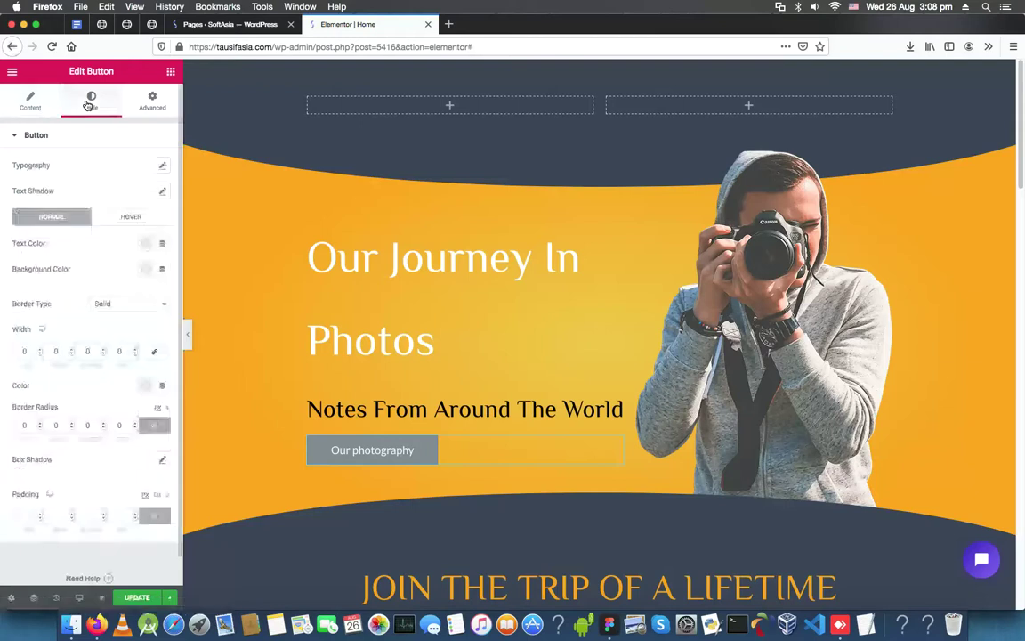
left_click(161, 168)
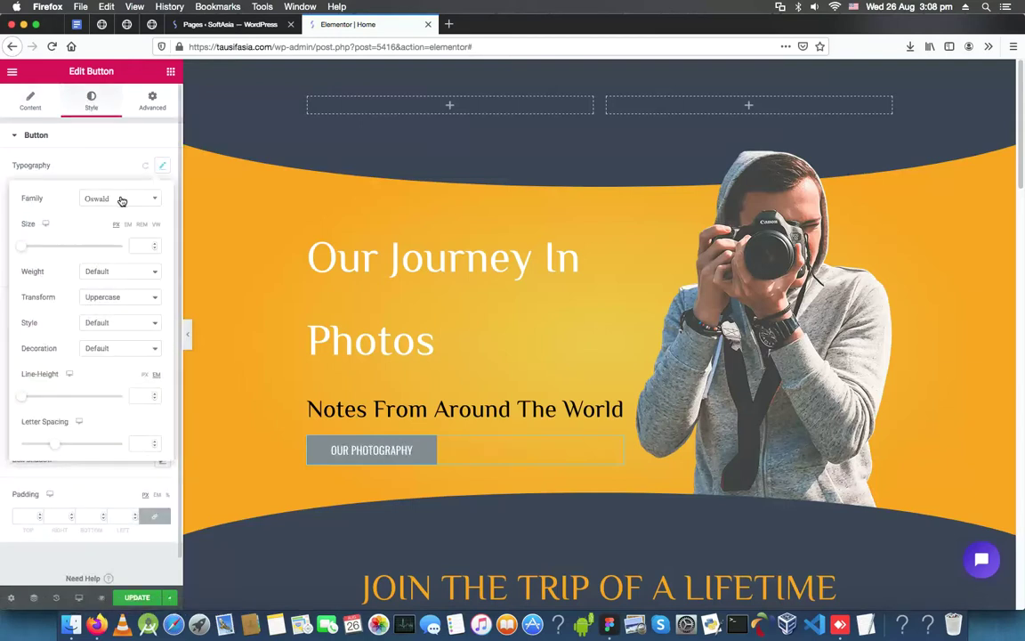
left_click(121, 200)
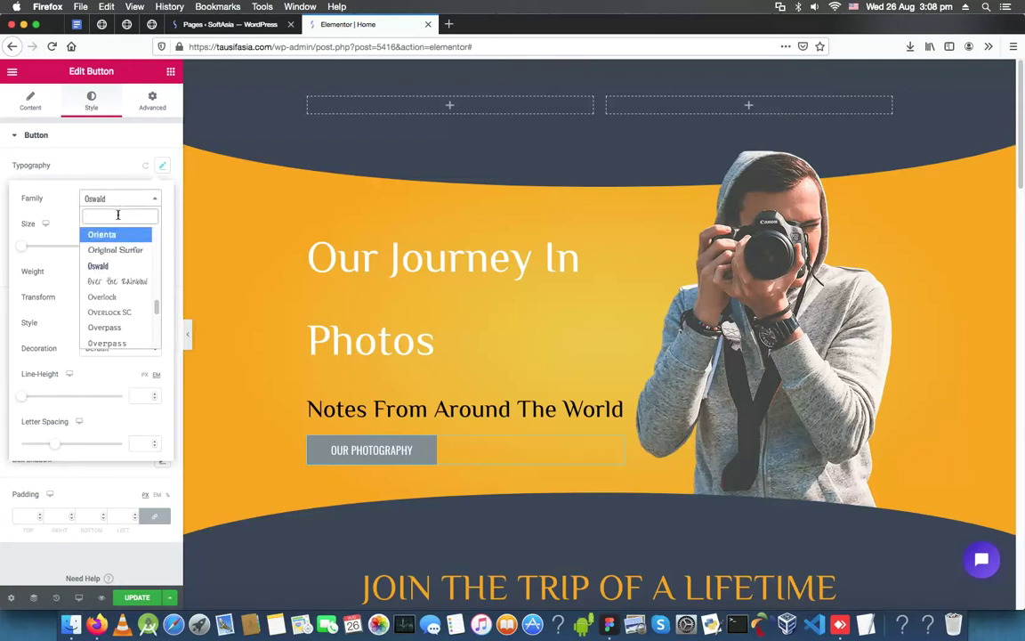
type("fo")
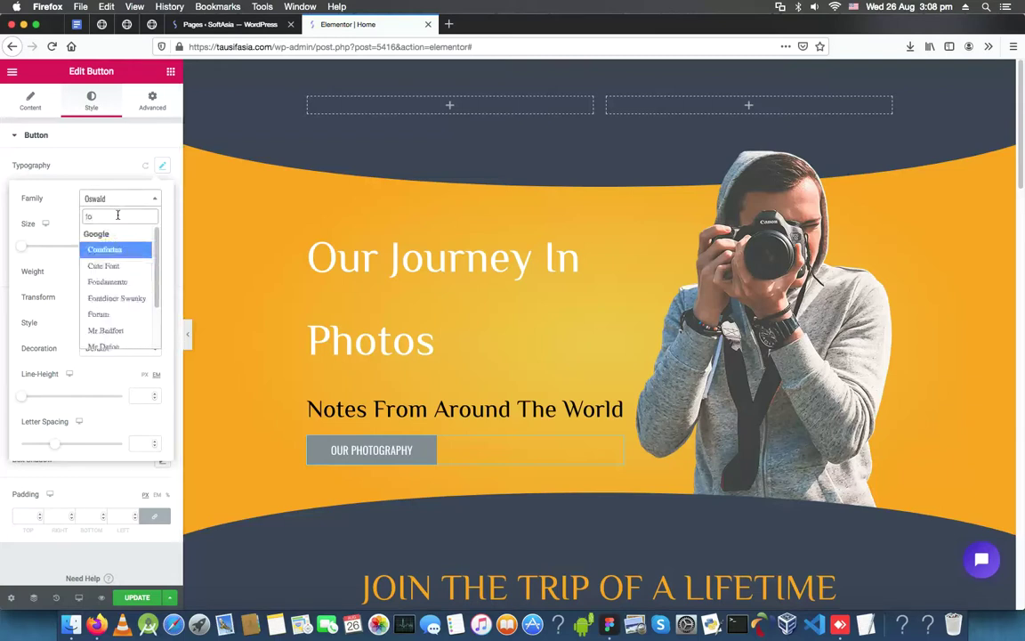
type("bo")
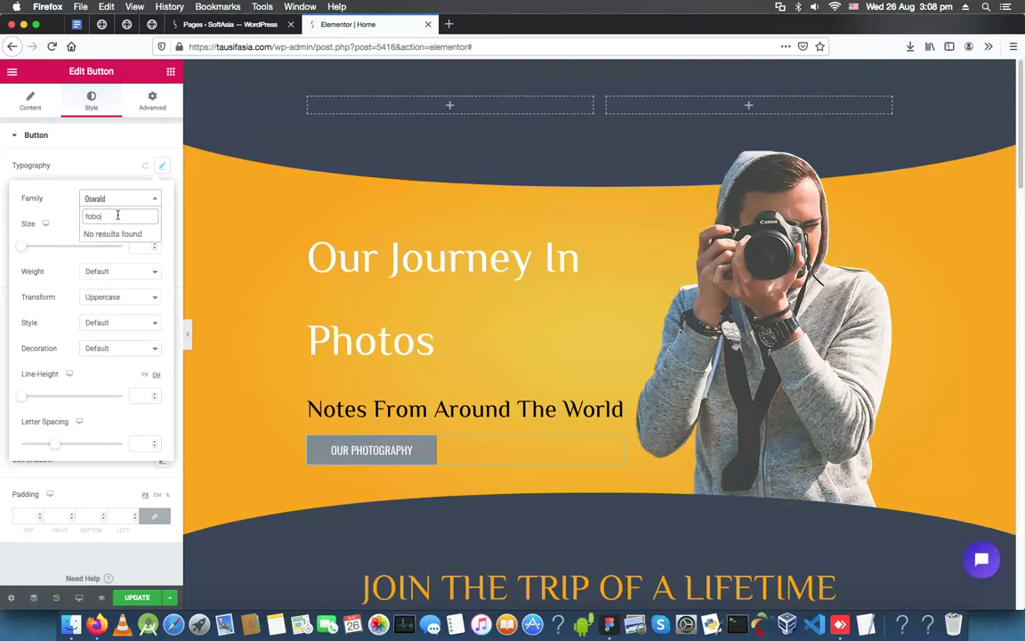
key("BackSpace")
key("BackSpace")
key("BackSpace")
key("BackSpace")
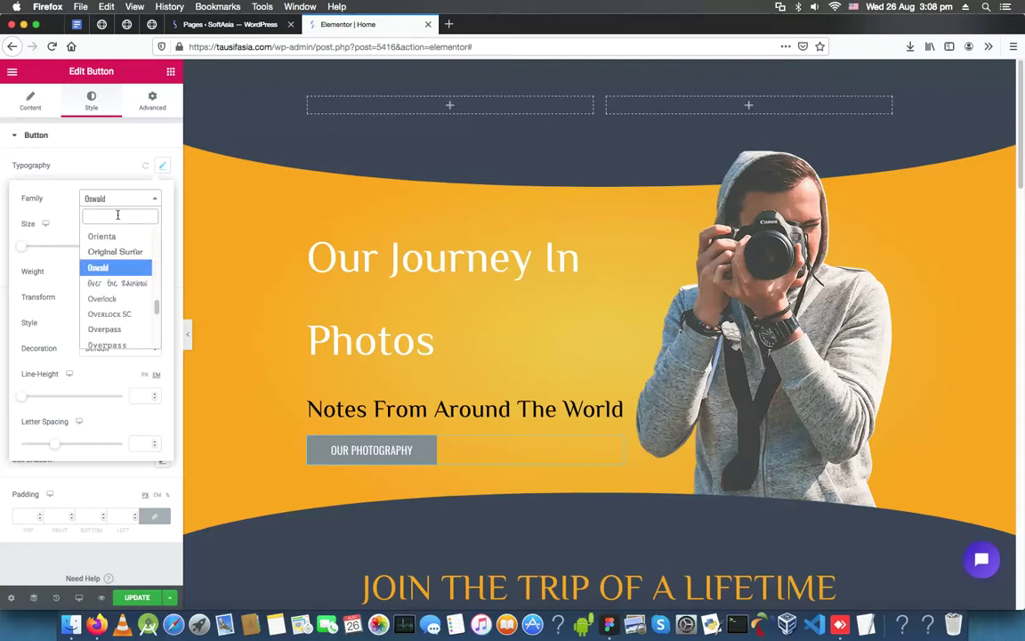
type("rob")
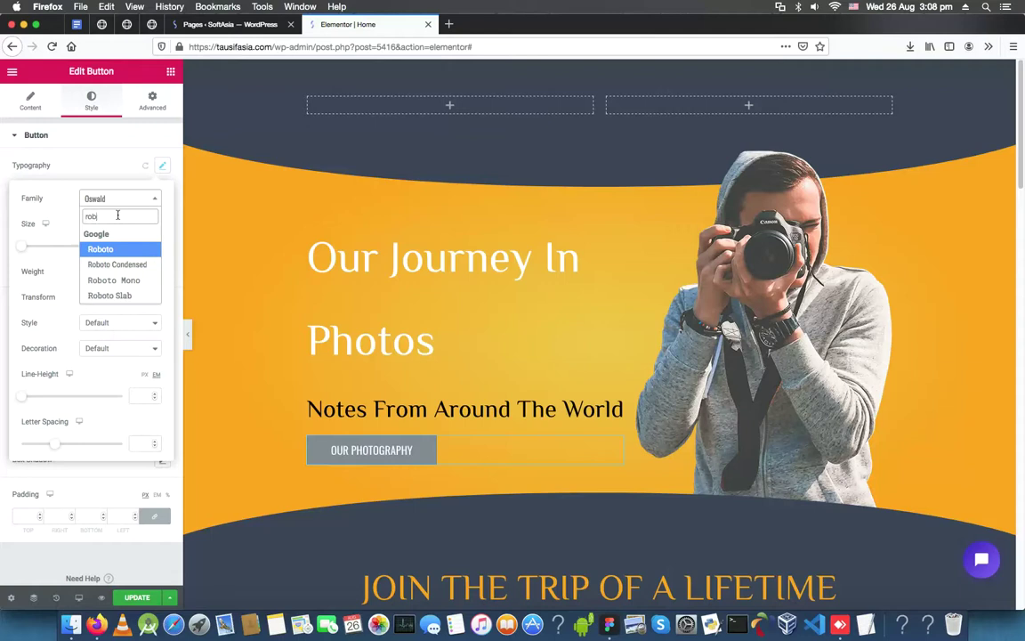
key("Return")
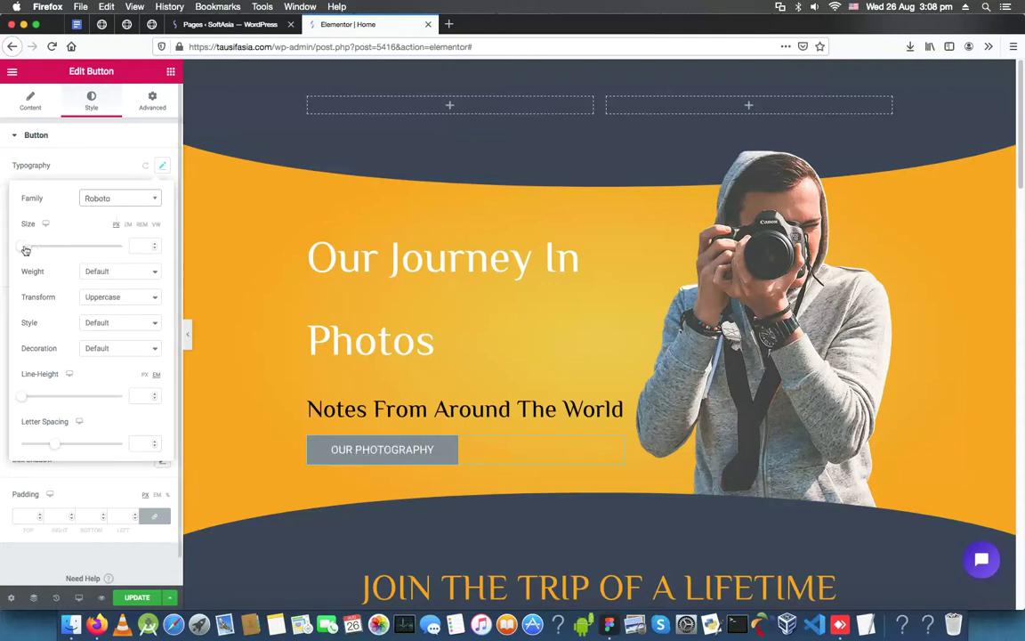
Step: Try a larger font size and font weights 800 and 200 on the button text, restoring both to default
left_click_drag(24, 251, 49, 251)
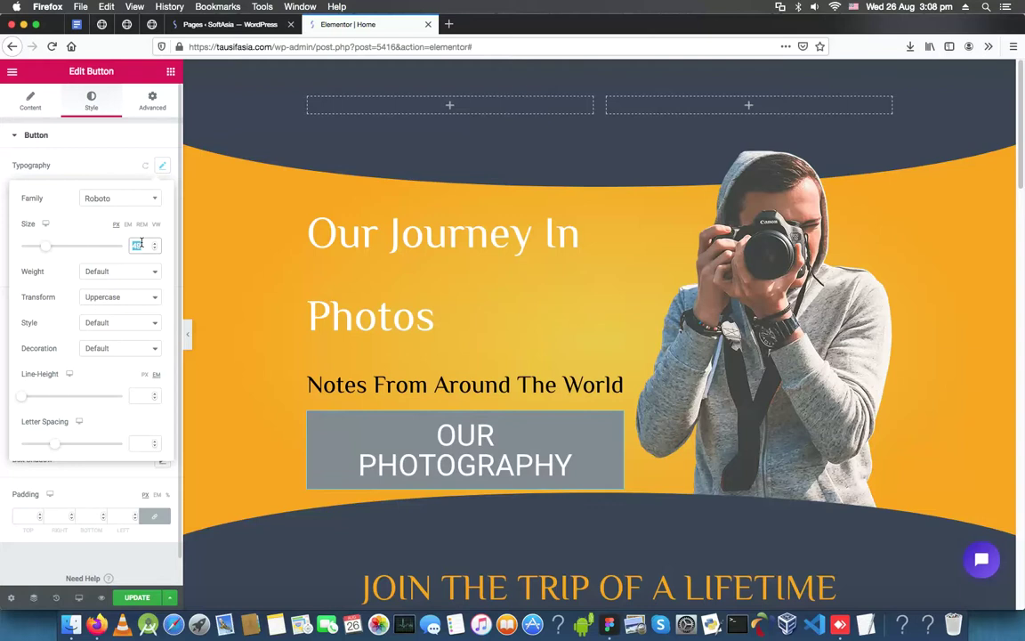
key("BackSpace")
left_click(100, 271)
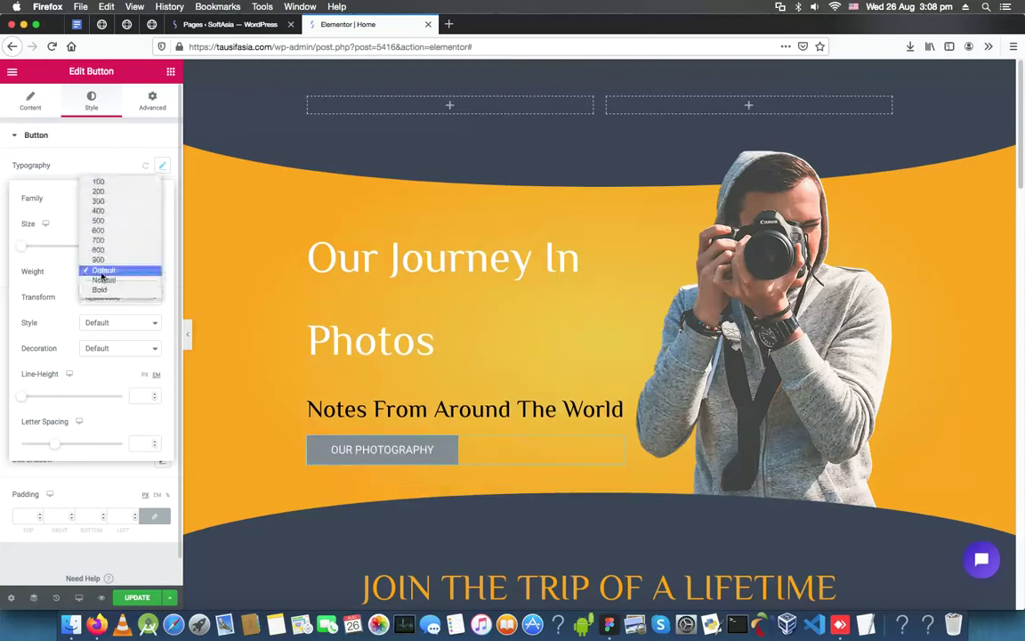
left_click(101, 253)
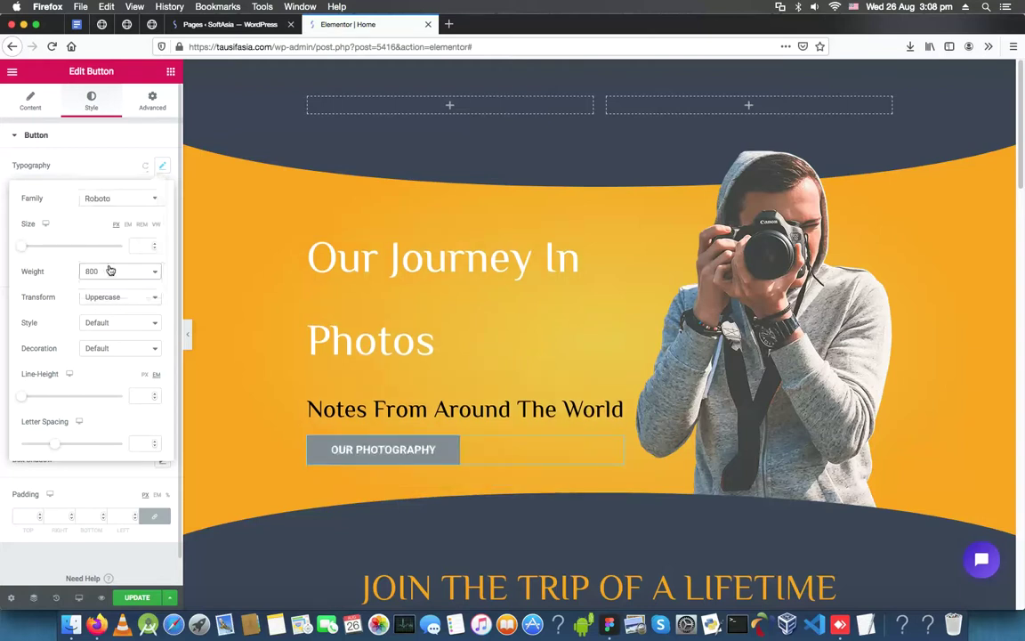
left_click(108, 271)
left_click(109, 214)
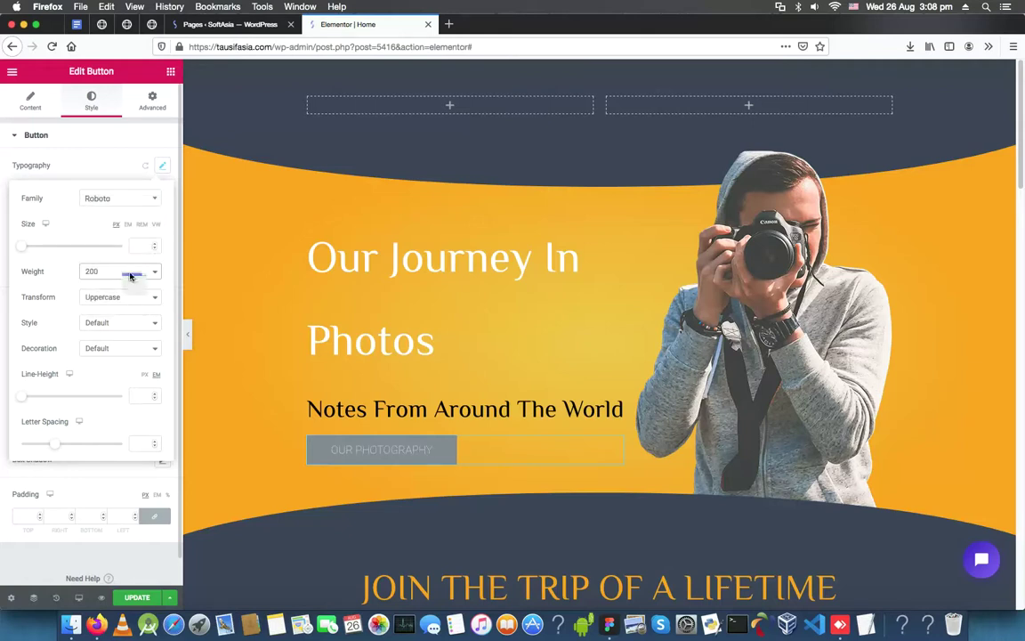
left_click(129, 272)
left_click(127, 348)
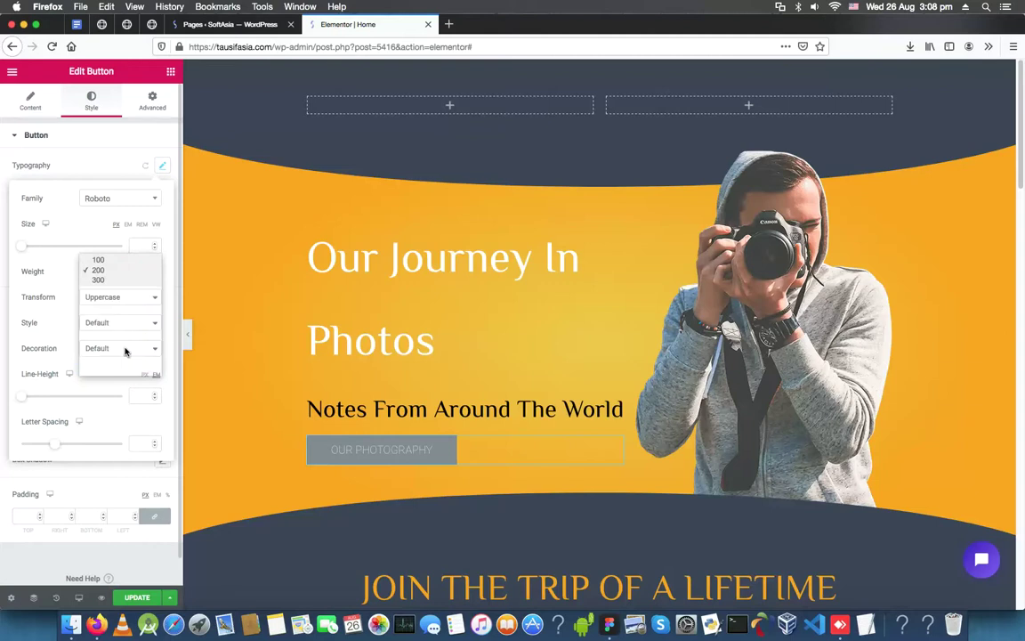
Step: Try the Lowercase, Capitalize and Default text transforms on the button text
left_click(115, 303)
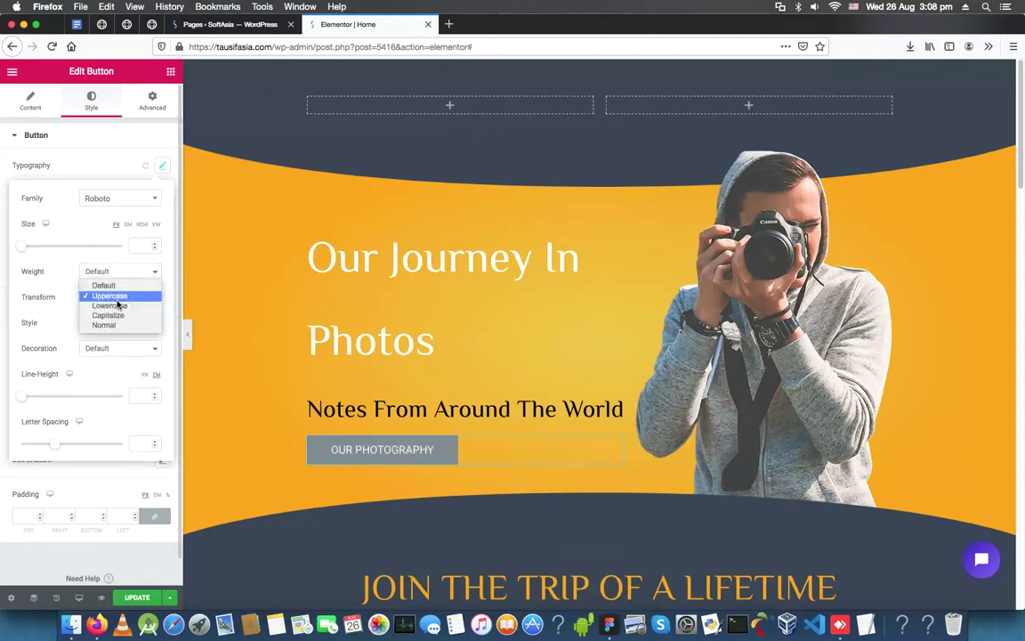
left_click(117, 305)
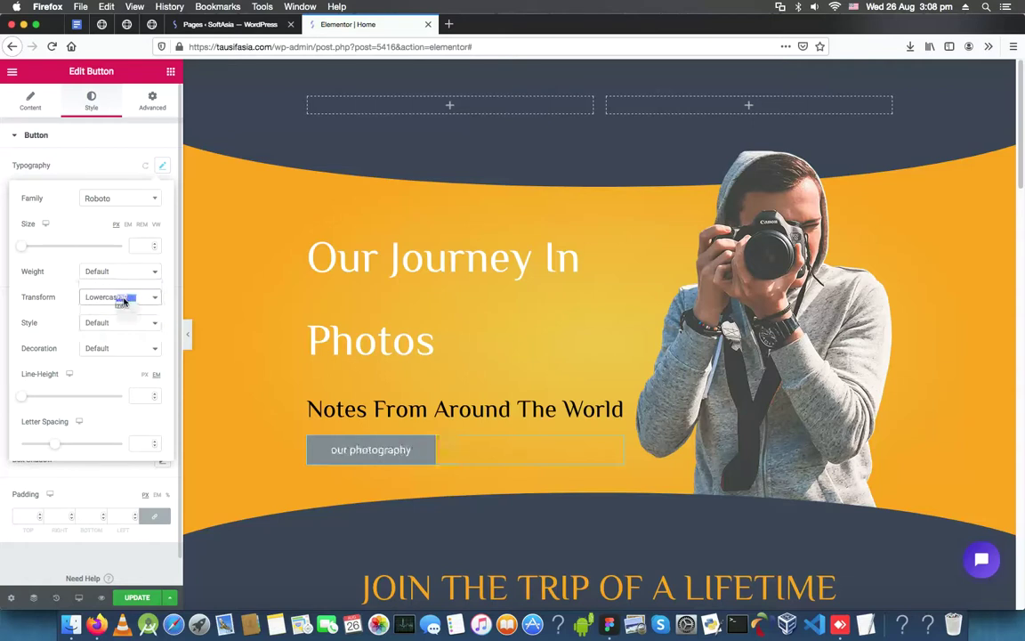
left_click(123, 301)
left_click(127, 307)
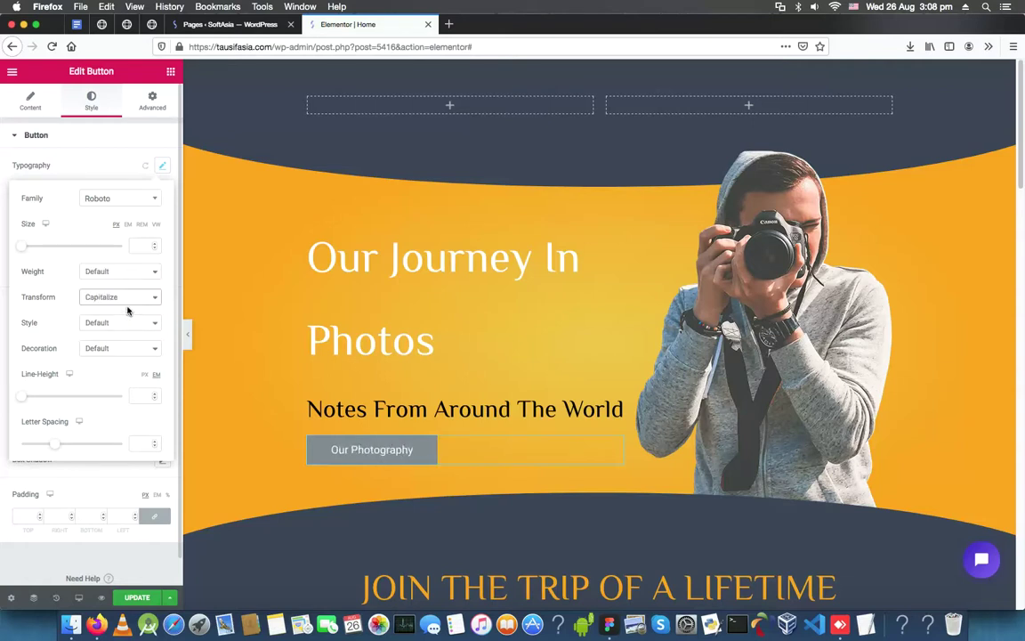
left_click(130, 304)
left_click(123, 267)
left_click(118, 270)
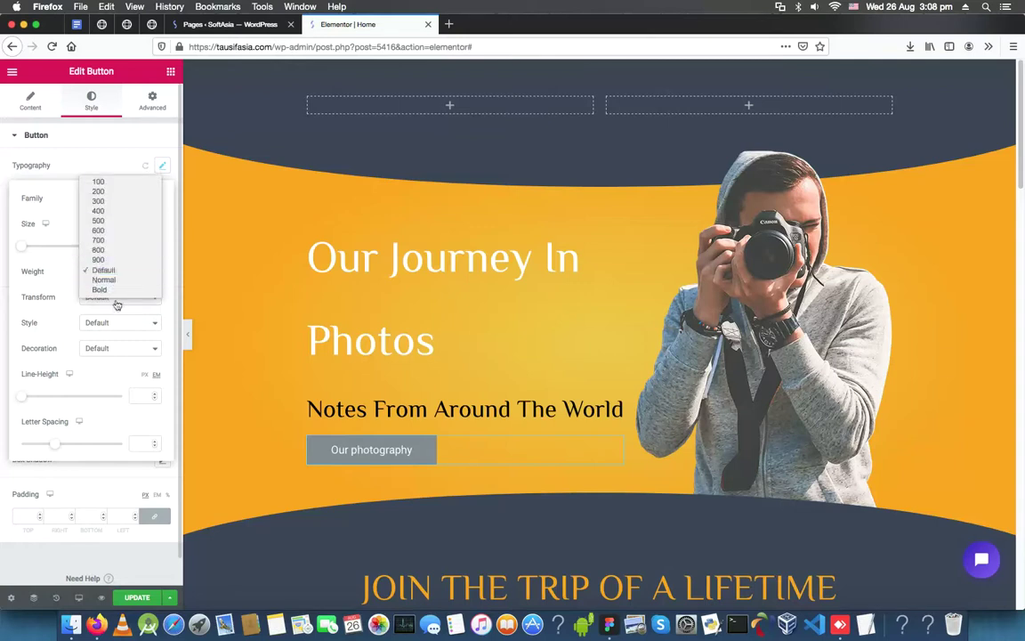
left_click(56, 303)
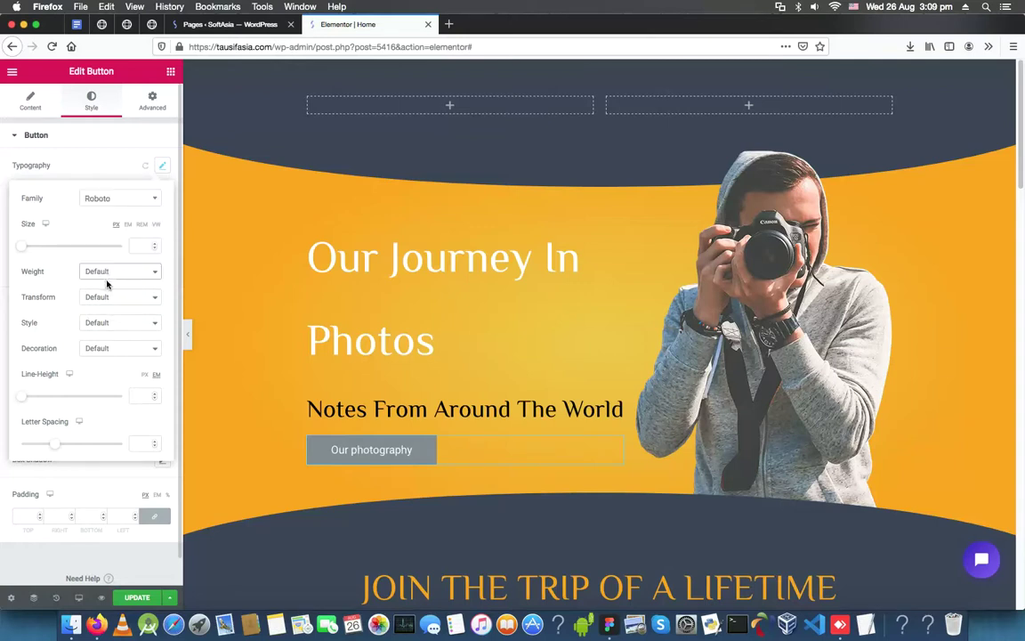
Step: Set the button text's transform to Uppercase and close the typography settings
left_click(105, 297)
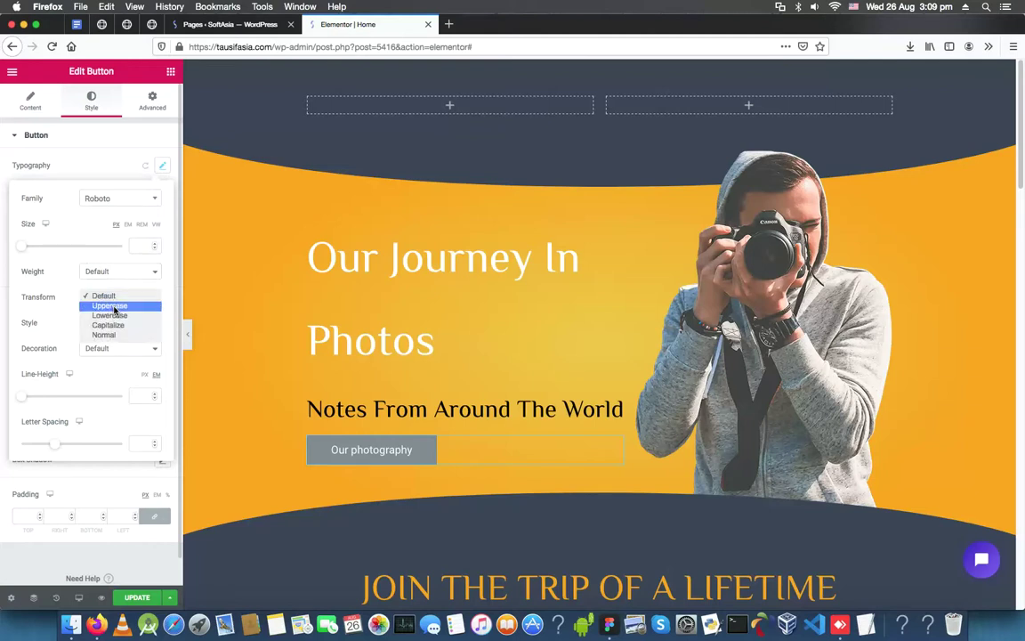
left_click(113, 307)
scroll(60, 391, "down", 1)
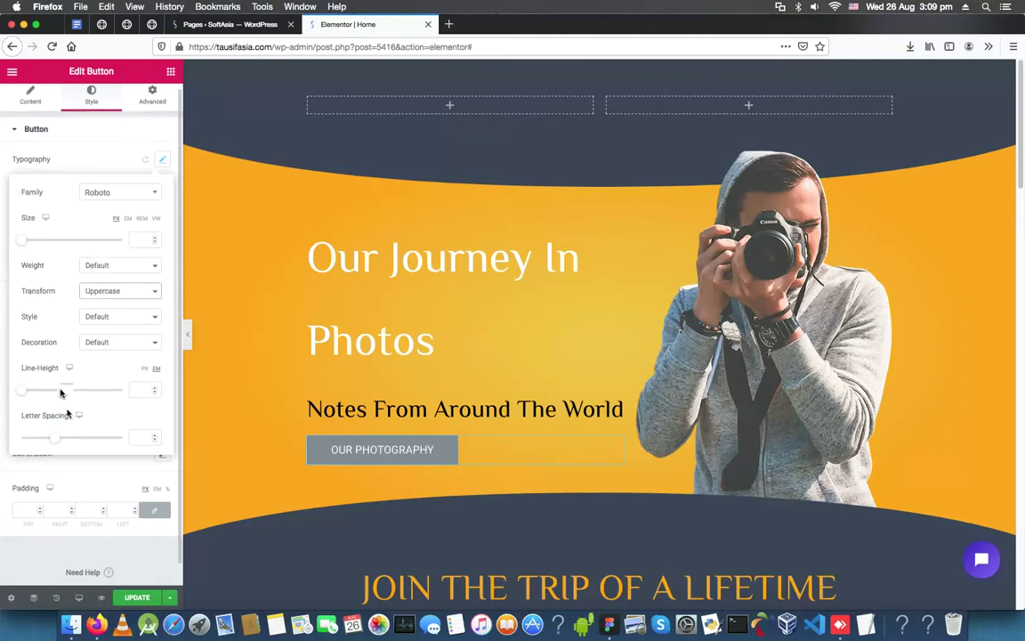
scroll(61, 392, "down", 1)
left_click(135, 160)
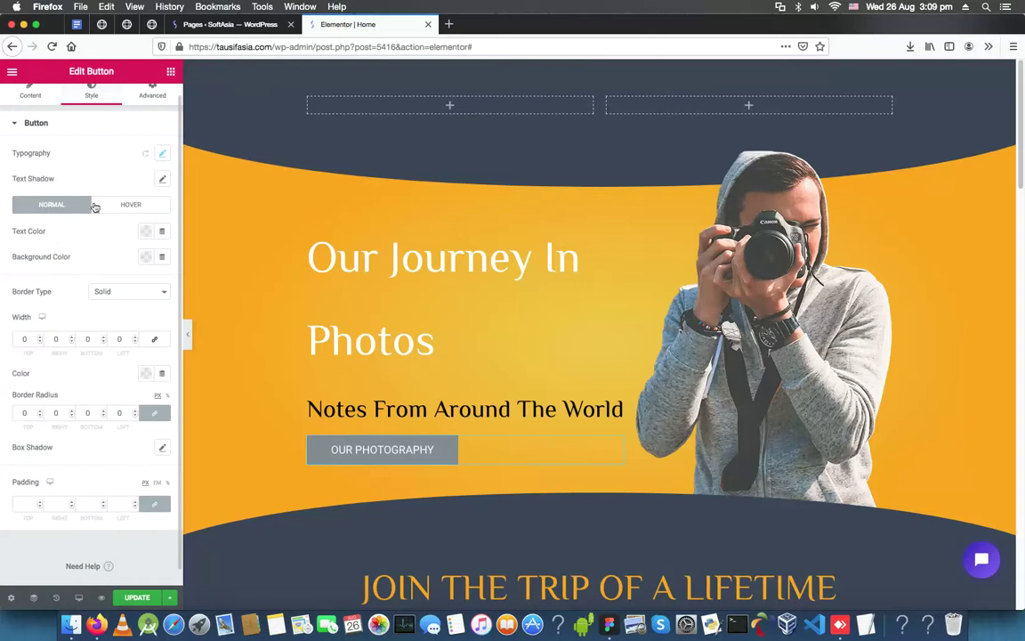
Step: Try a white text shadow with blur 4 and horizontal offset 6 on the button text, then reset the shadow
left_click(163, 181)
mouse_move(32, 240)
left_mouse_down()
mouse_move(57, 243)
mouse_move(30, 246)
left_mouse_up()
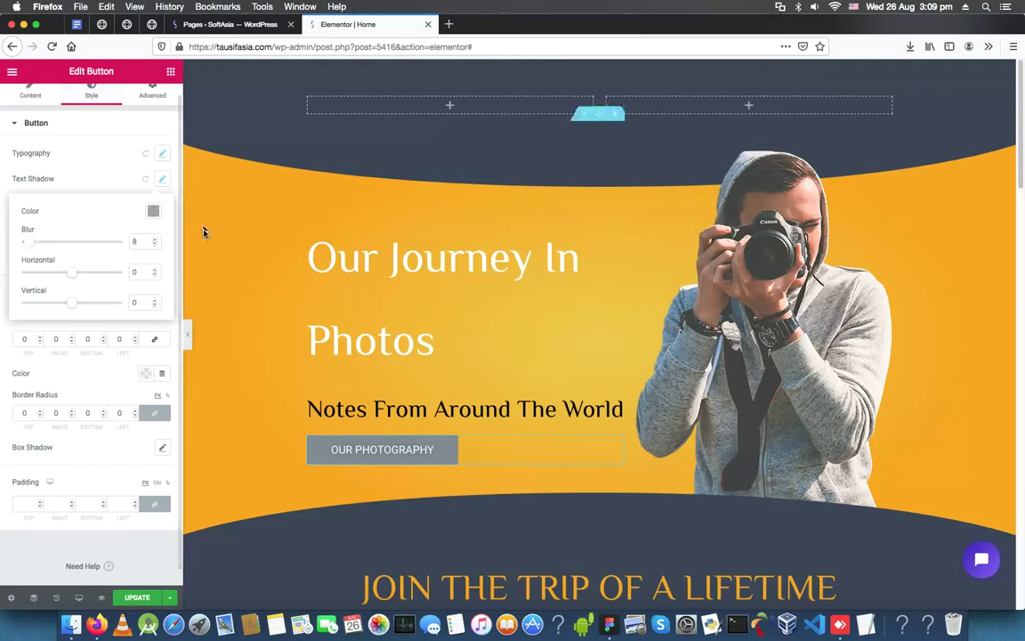
left_click(153, 210)
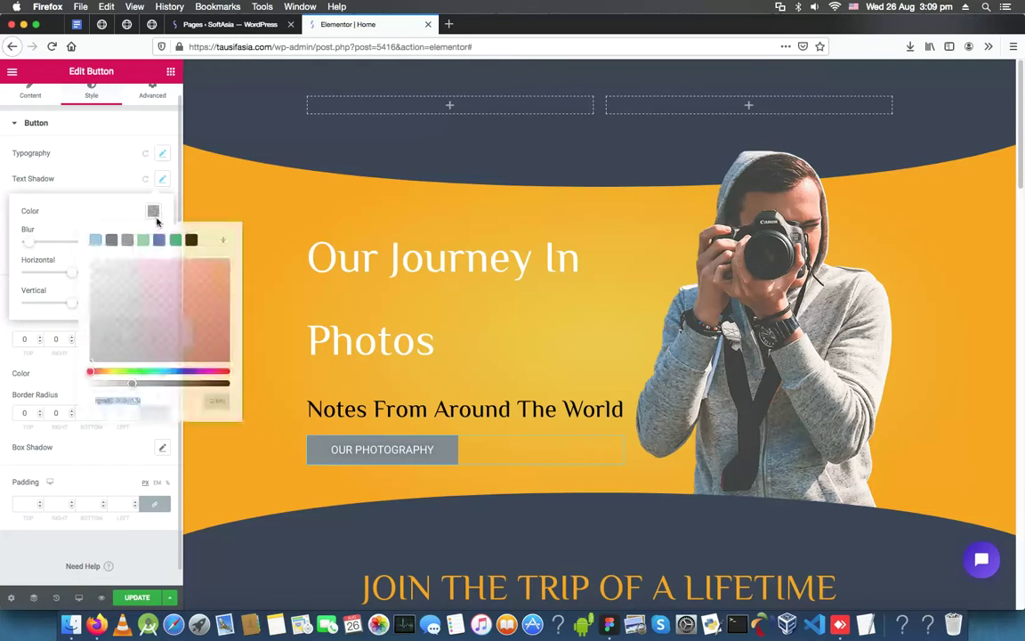
left_click(205, 241)
left_click(98, 211)
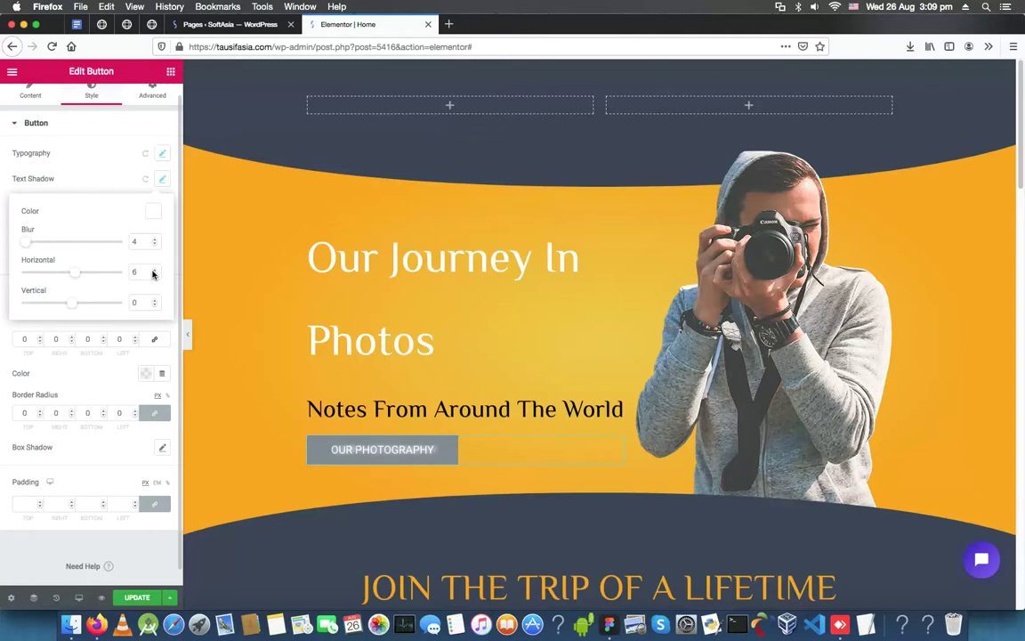
left_click(145, 181)
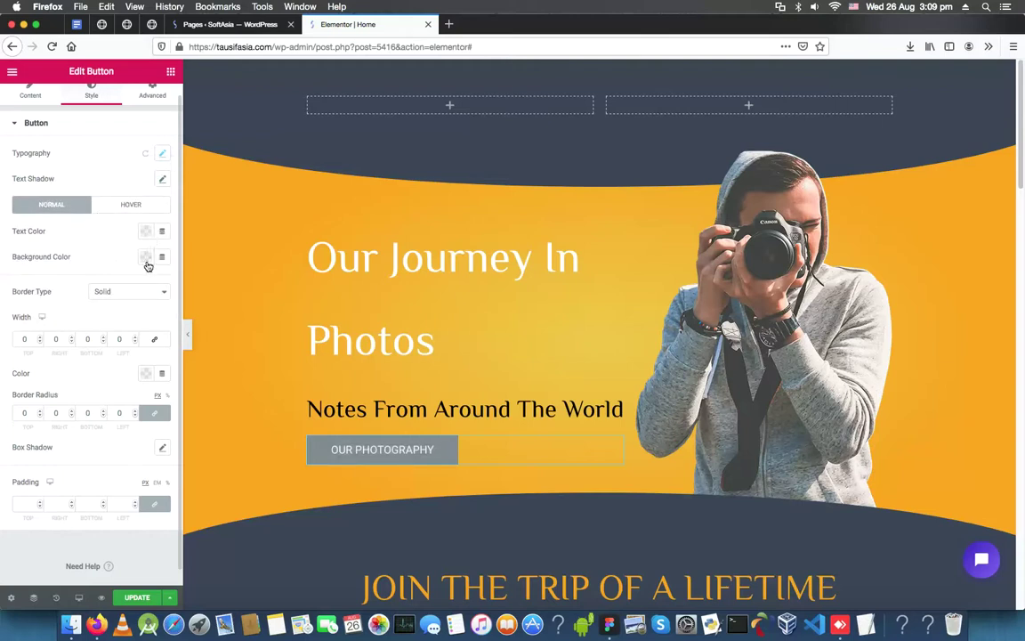
Step: Set the button's normal-state background color to the preset green #61CE70
left_click(146, 259)
left_click(136, 285)
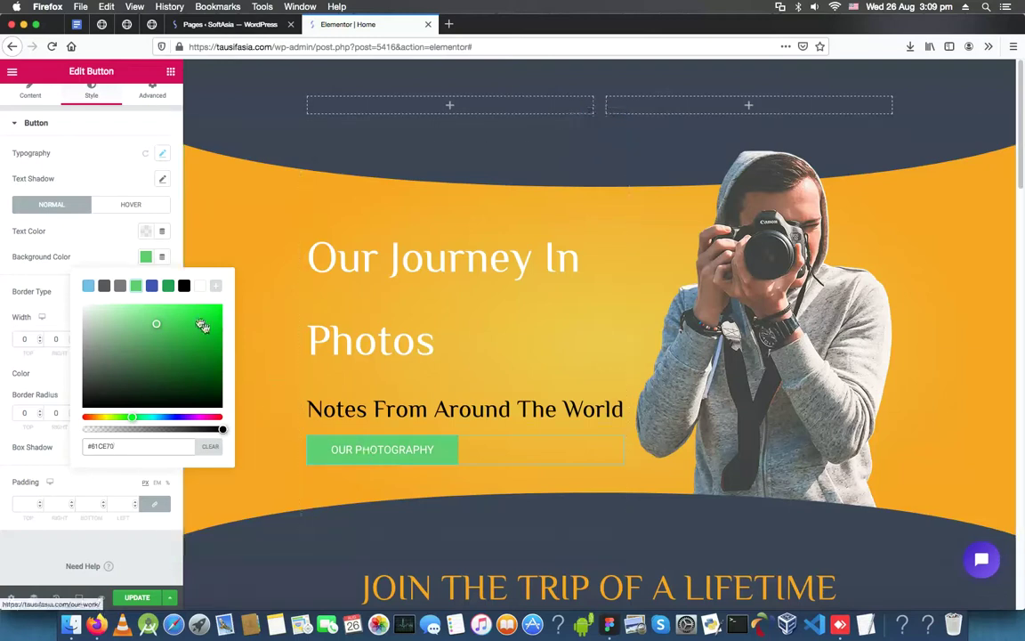
left_click(111, 241)
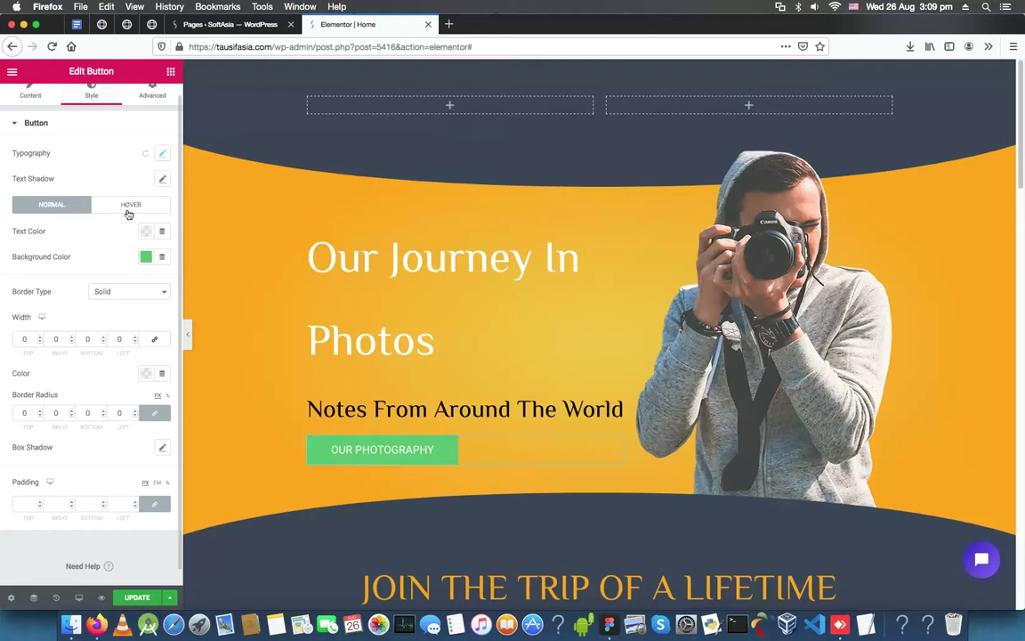
Step: Set the button's hover-state background to the preset light green and its hover border color to the preset green #23A455
left_click(129, 206)
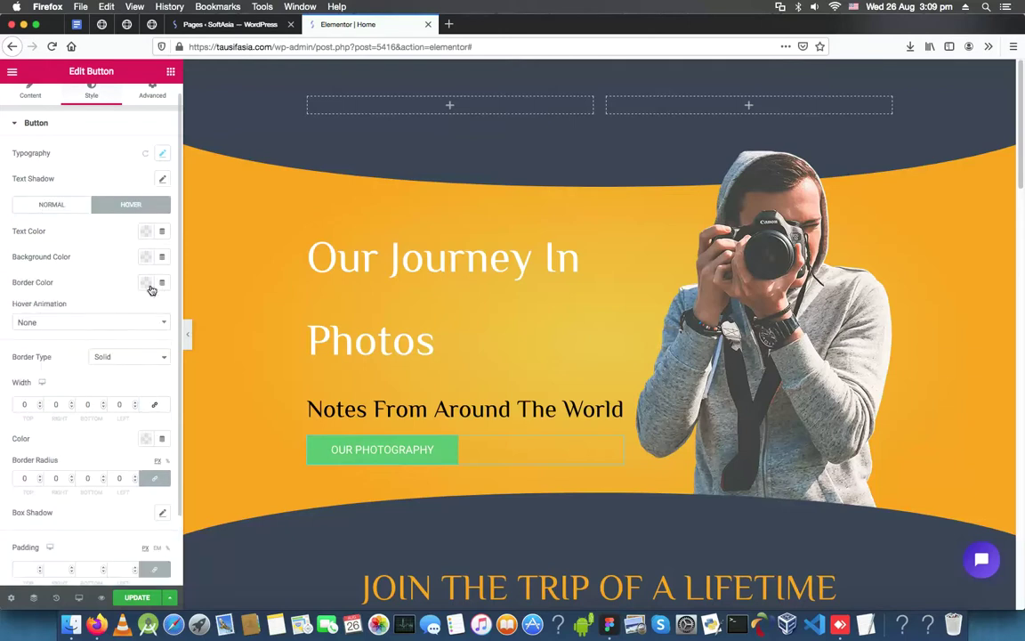
left_click(148, 258)
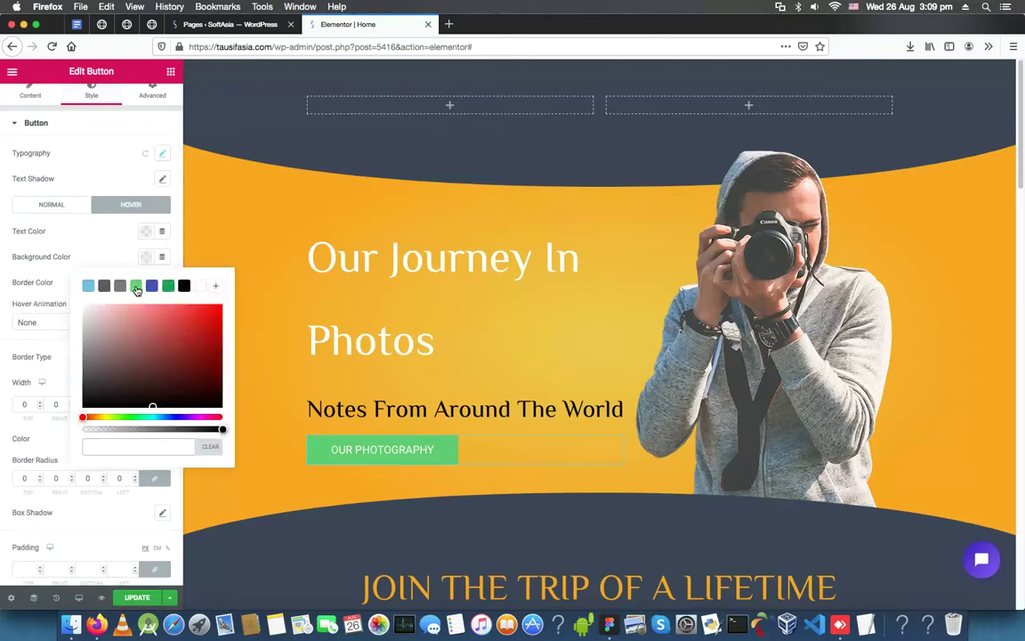
left_click(135, 285)
left_click(127, 264)
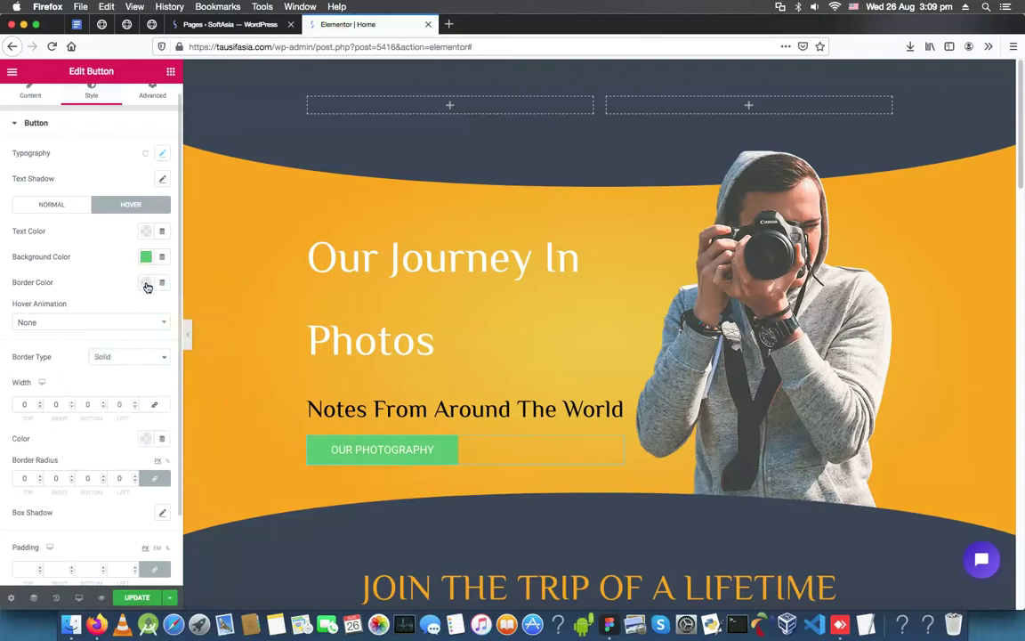
left_click(148, 284)
left_click(169, 310)
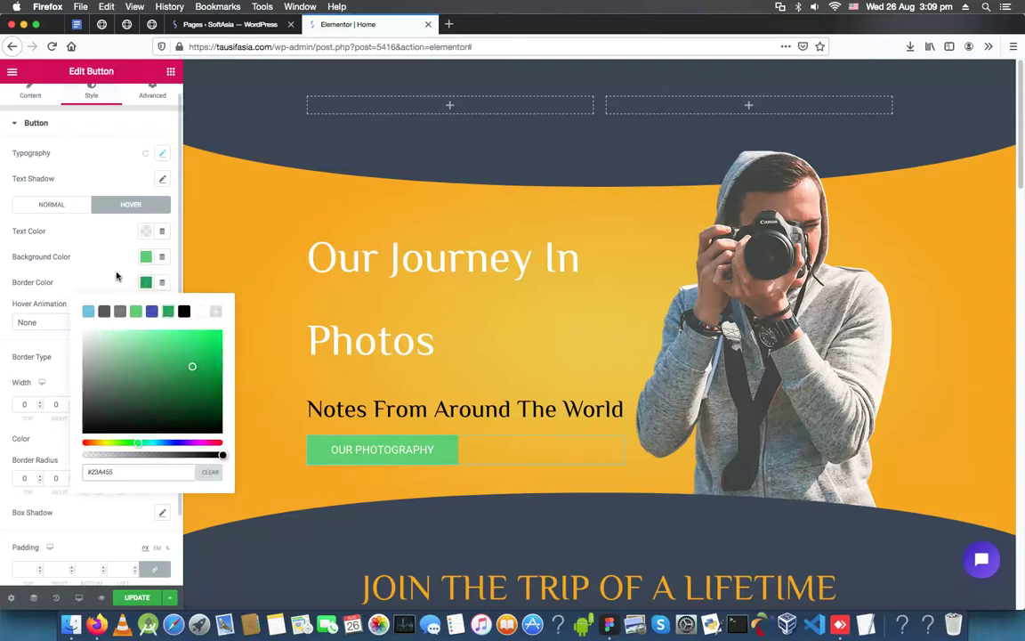
left_click(115, 276)
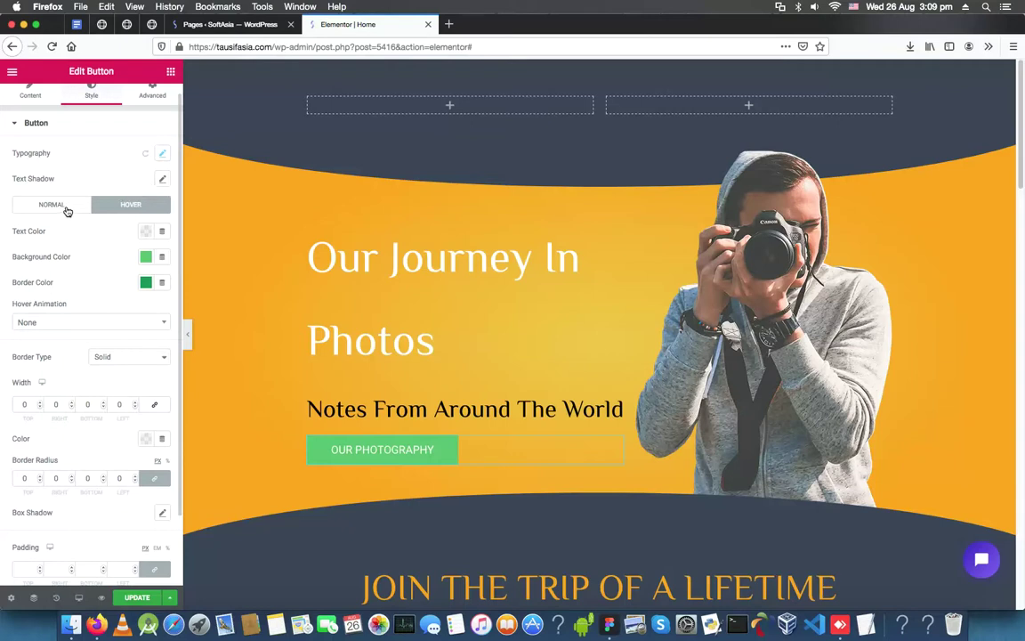
Step: Keep the normal-state border type Solid, with a bottom width of 4 and the preset green color #23A455
left_click(67, 211)
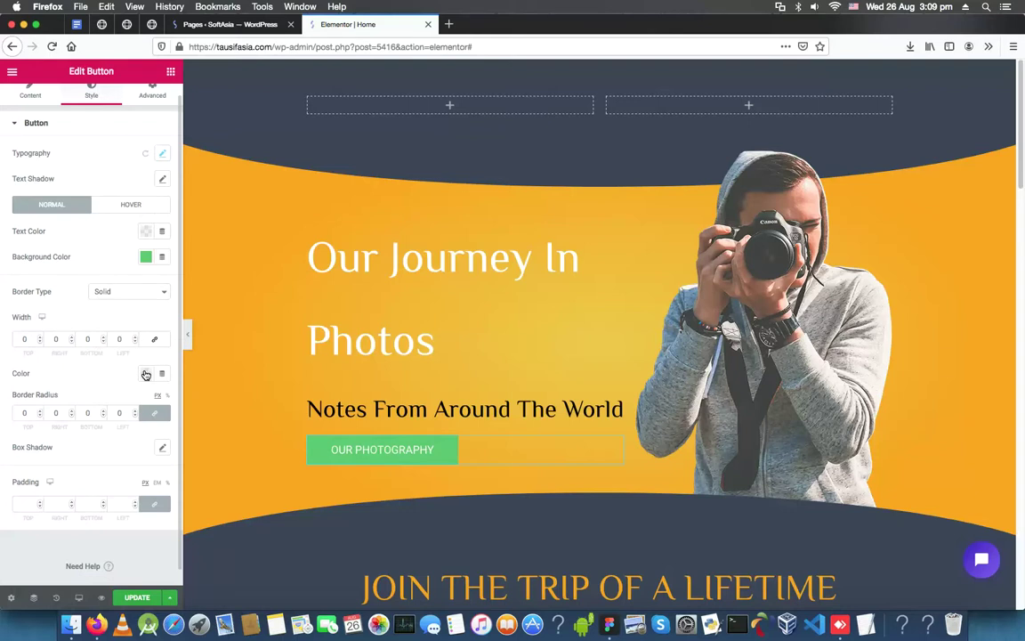
left_click(142, 291)
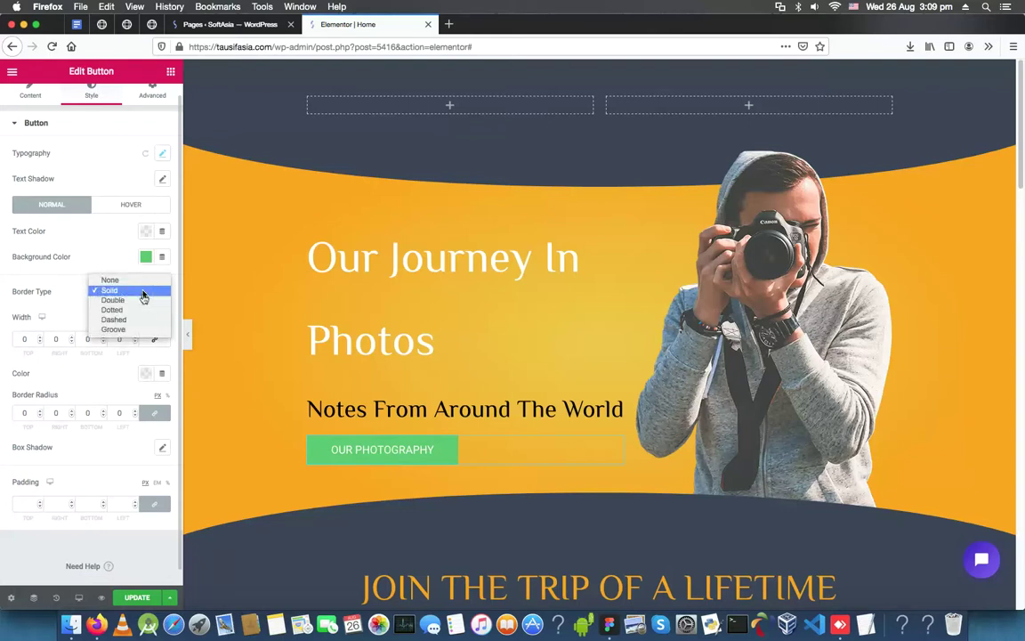
left_click(142, 291)
left_click(103, 337)
left_click(103, 337)
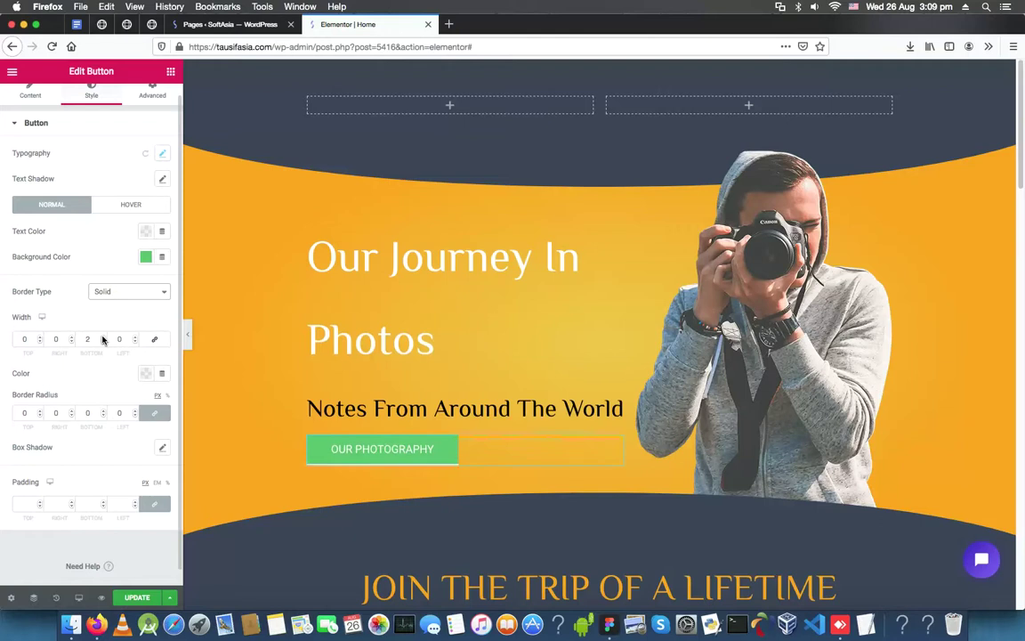
left_click(103, 337)
left_click(103, 337)
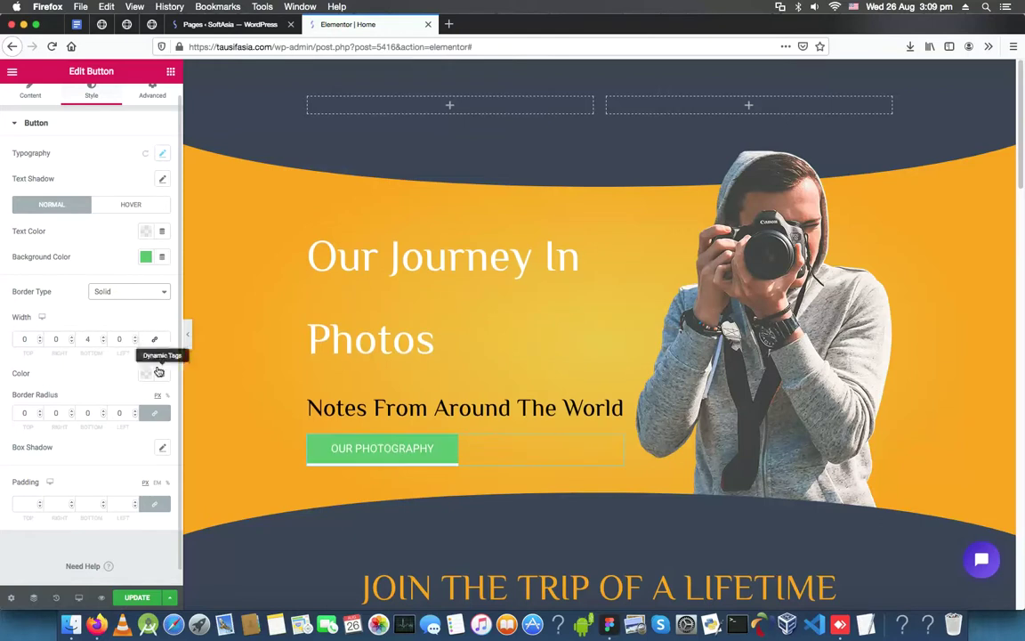
left_click(146, 373)
left_click(172, 404)
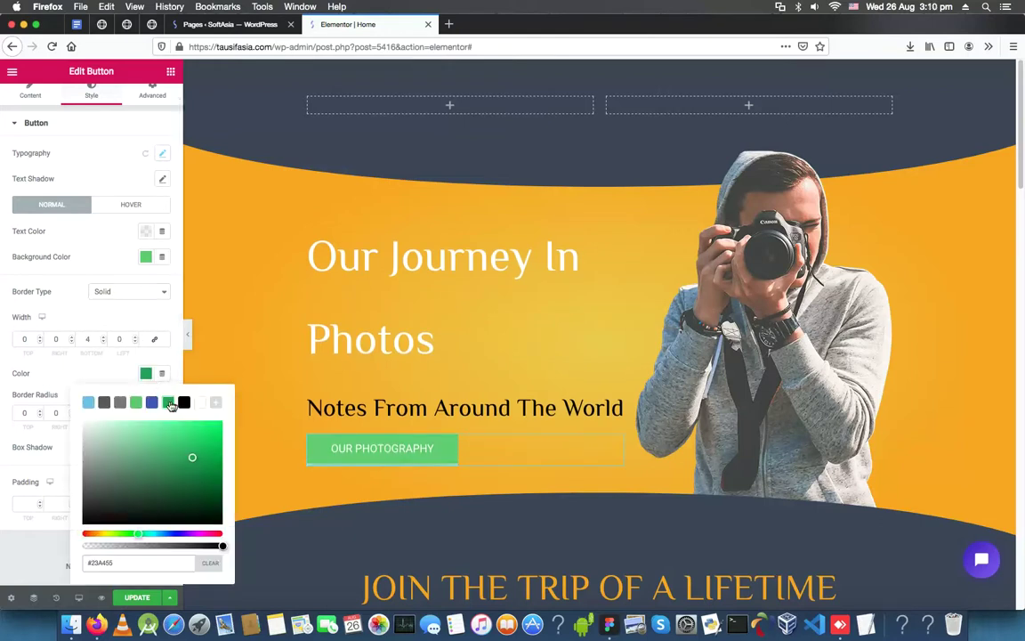
left_click(294, 424)
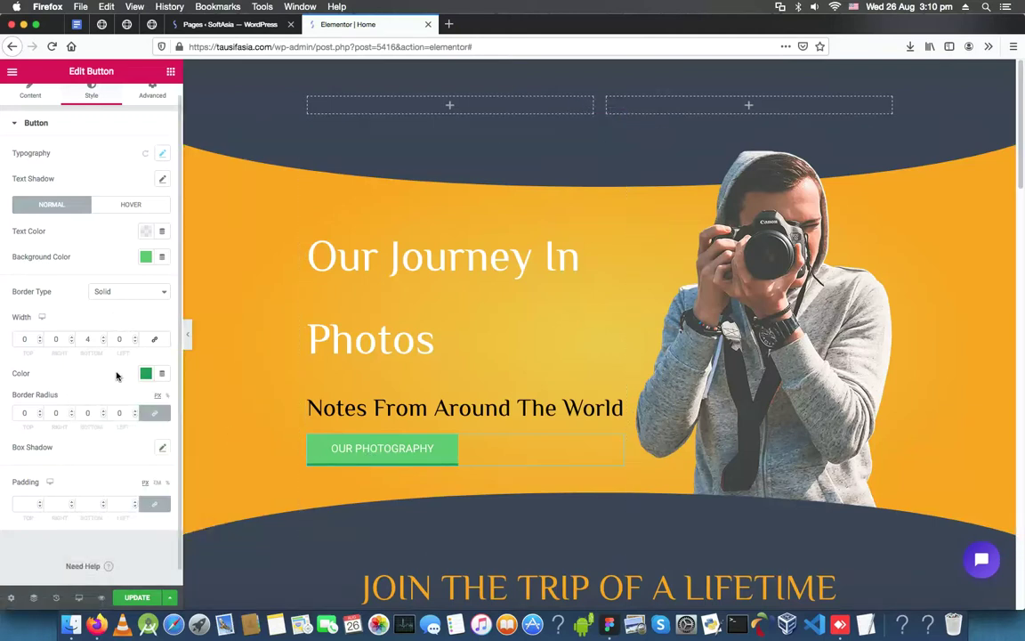
Step: Set the button's hover animation to Grow
scroll(116, 375, "down", 1)
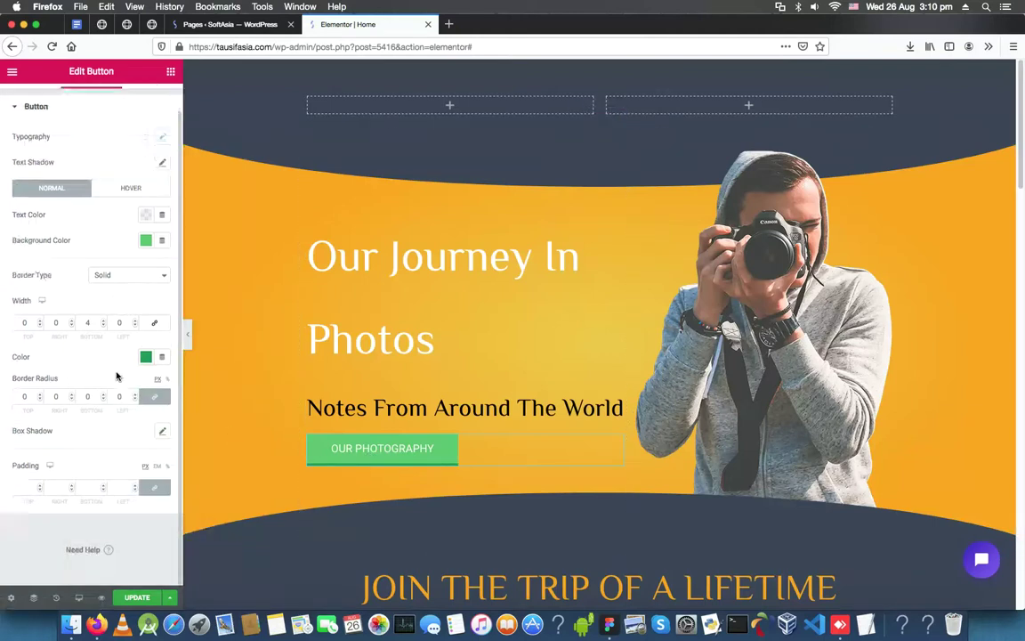
left_click(122, 189)
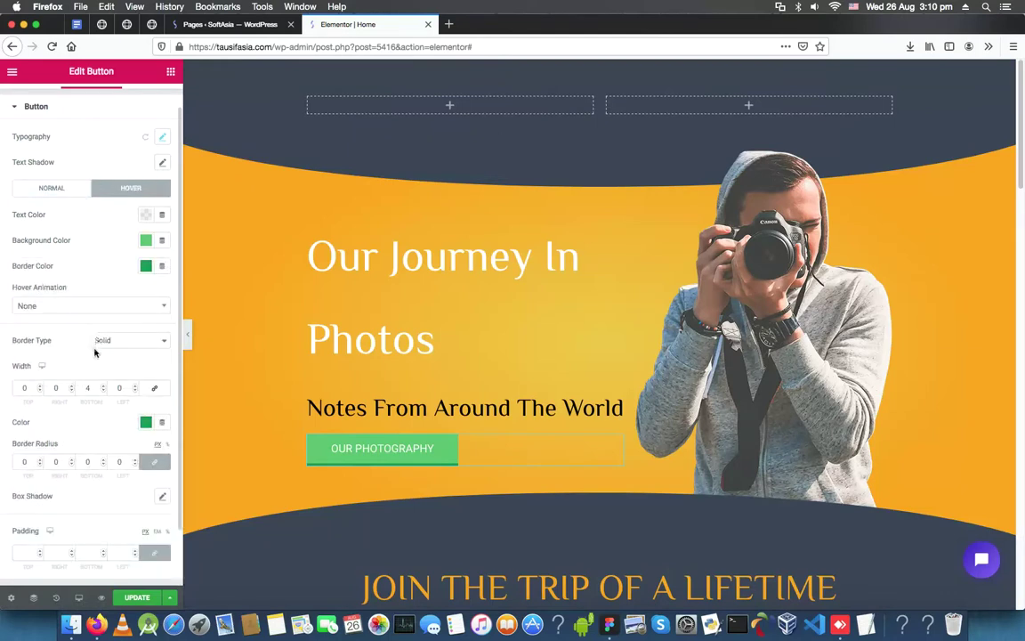
left_click(85, 308)
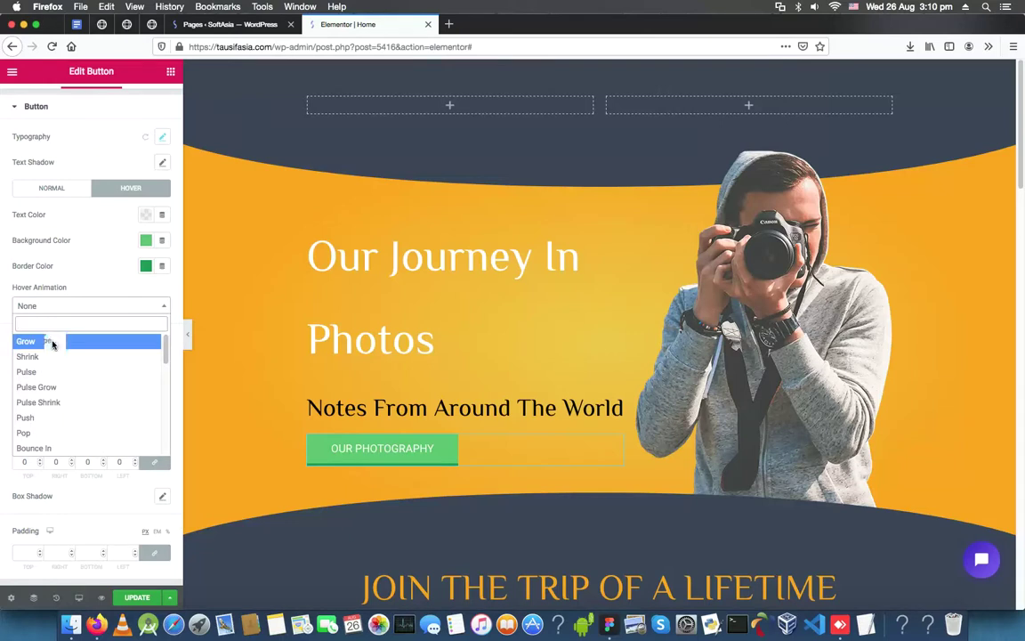
left_click(51, 353)
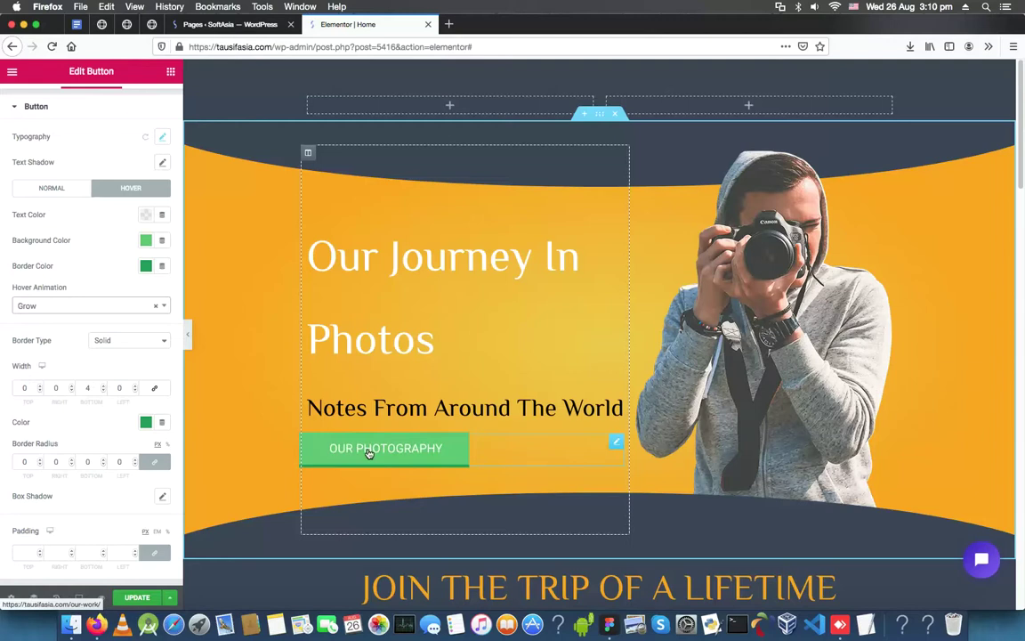
Step: Try #30C56A as the button's hover border color, then settle on the green #25AE5A
left_click(147, 266)
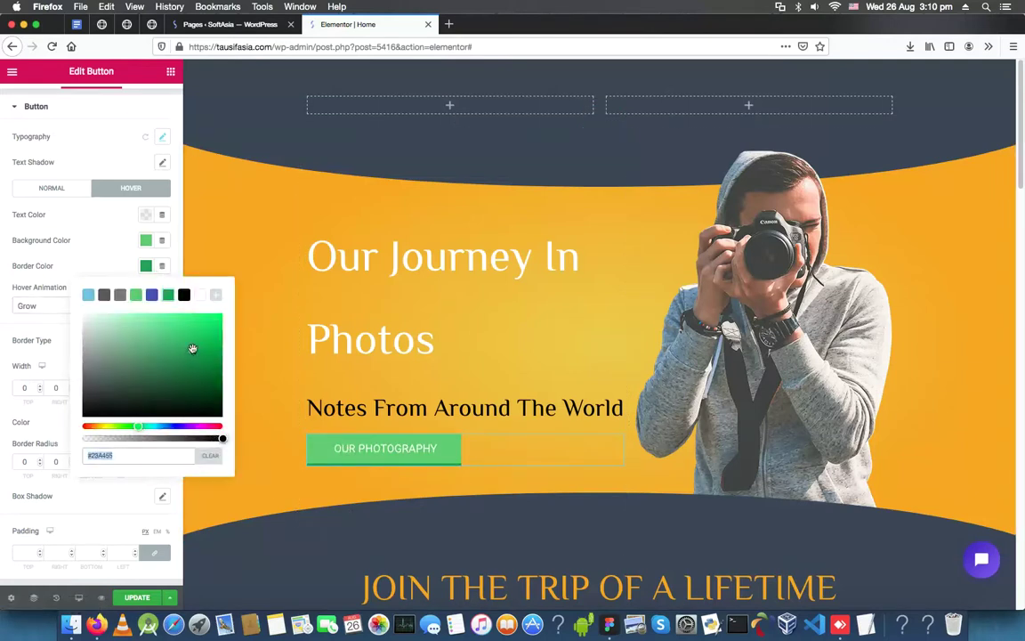
mouse_move(197, 348)
left_mouse_down()
mouse_move(210, 342)
mouse_move(187, 336)
left_mouse_up()
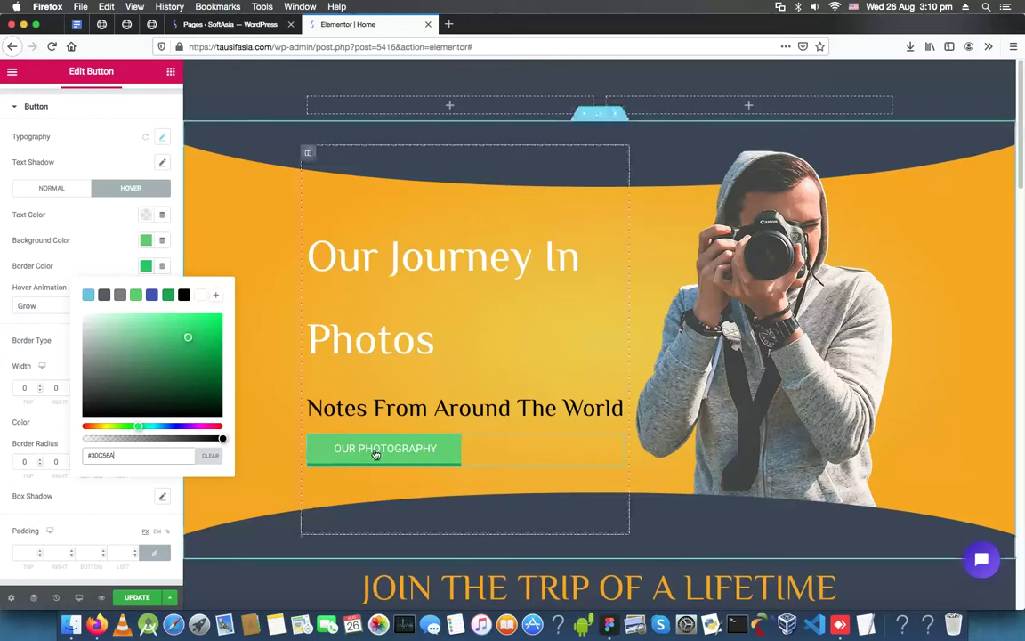
left_click(188, 348)
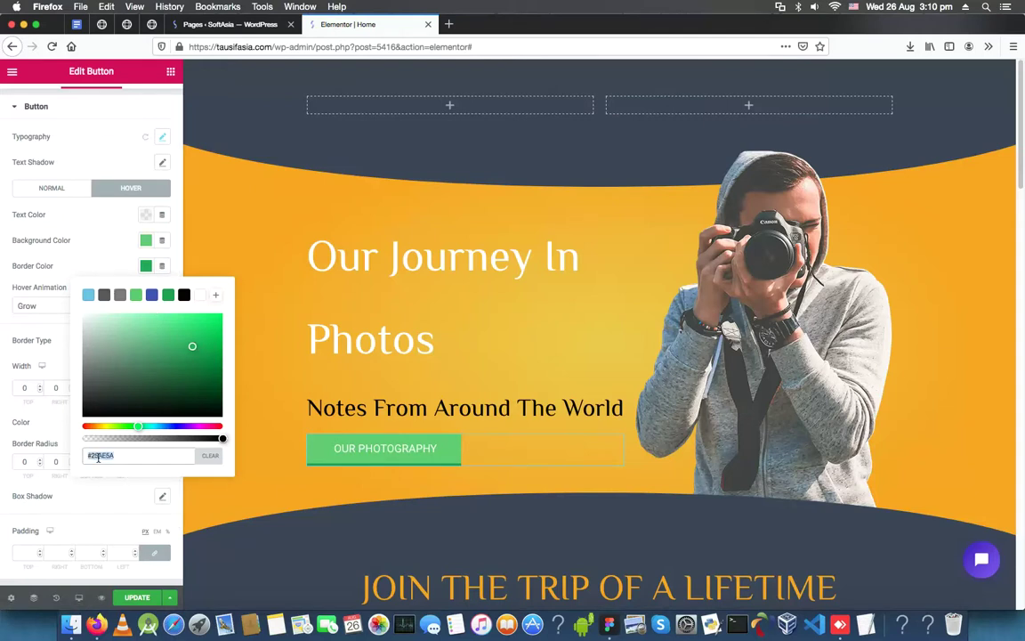
Step: Set the button's normal-state border color to #25AE5A to match the hover border
left_click(64, 188)
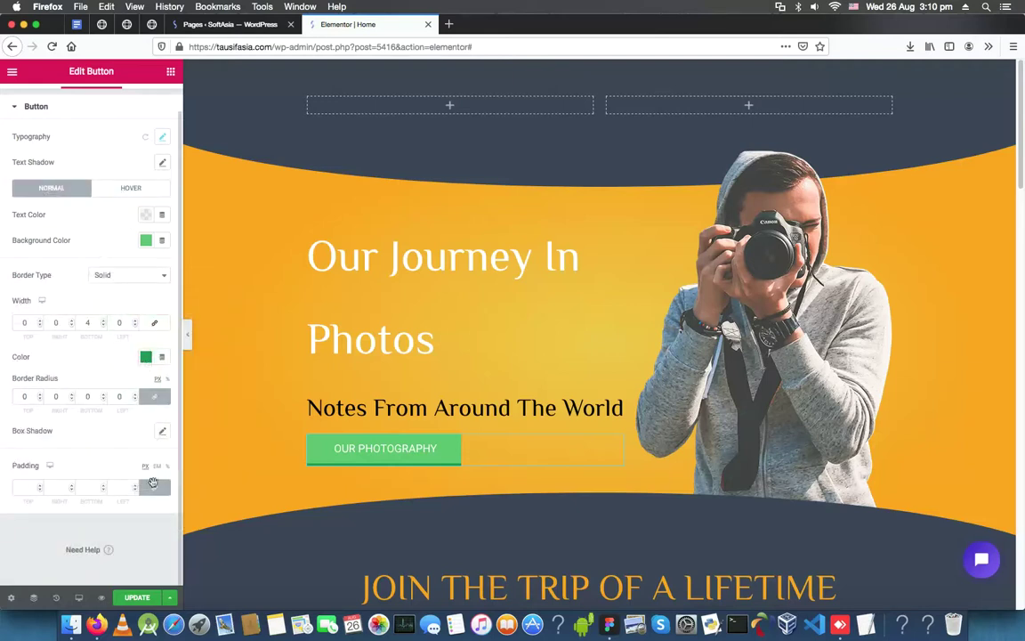
left_click(146, 357)
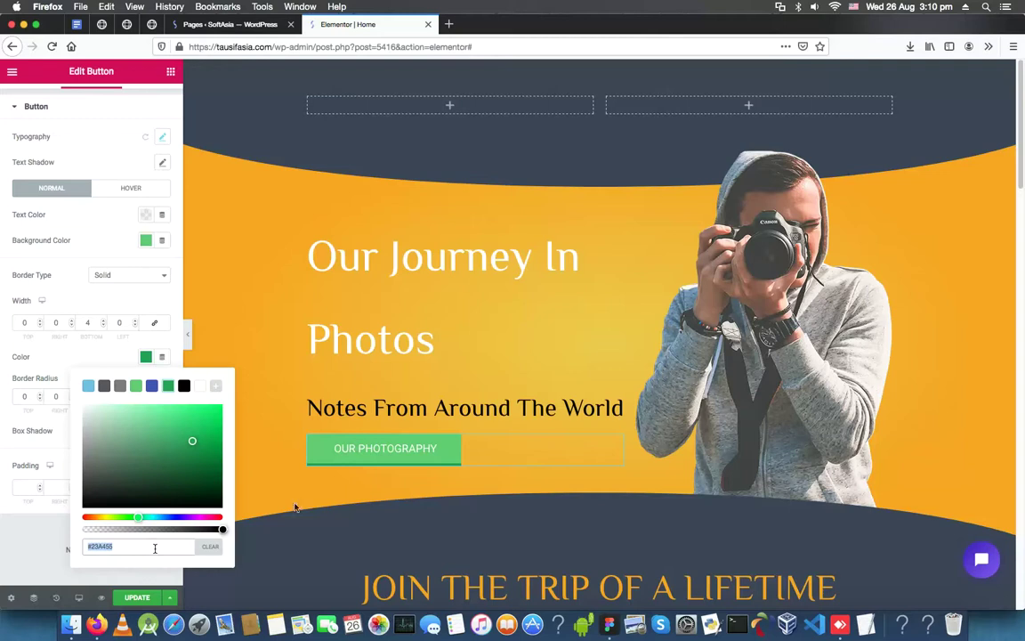
type("#25AE5A")
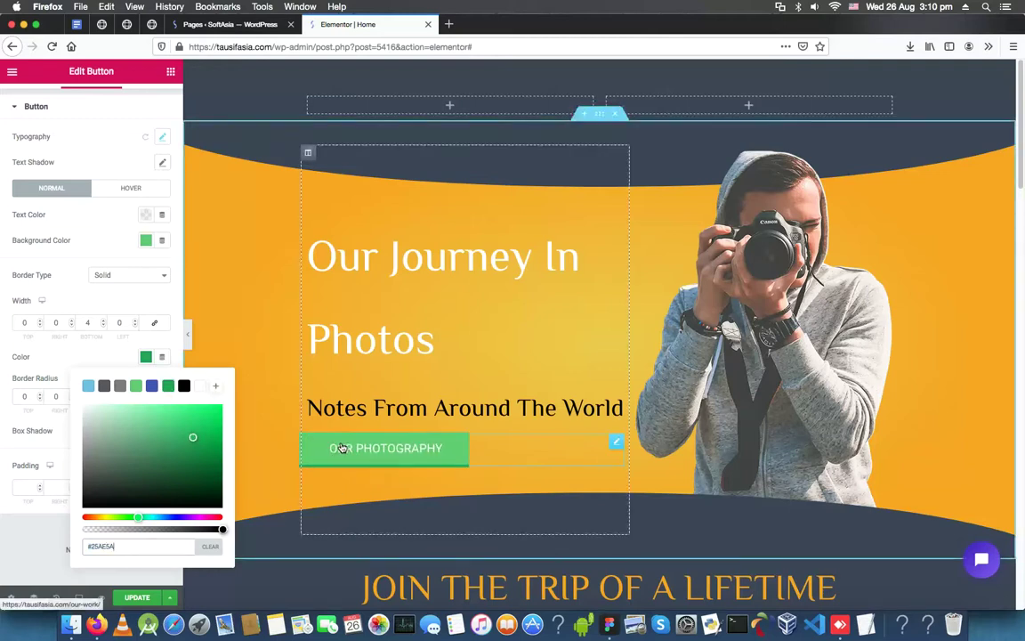
left_click(64, 435)
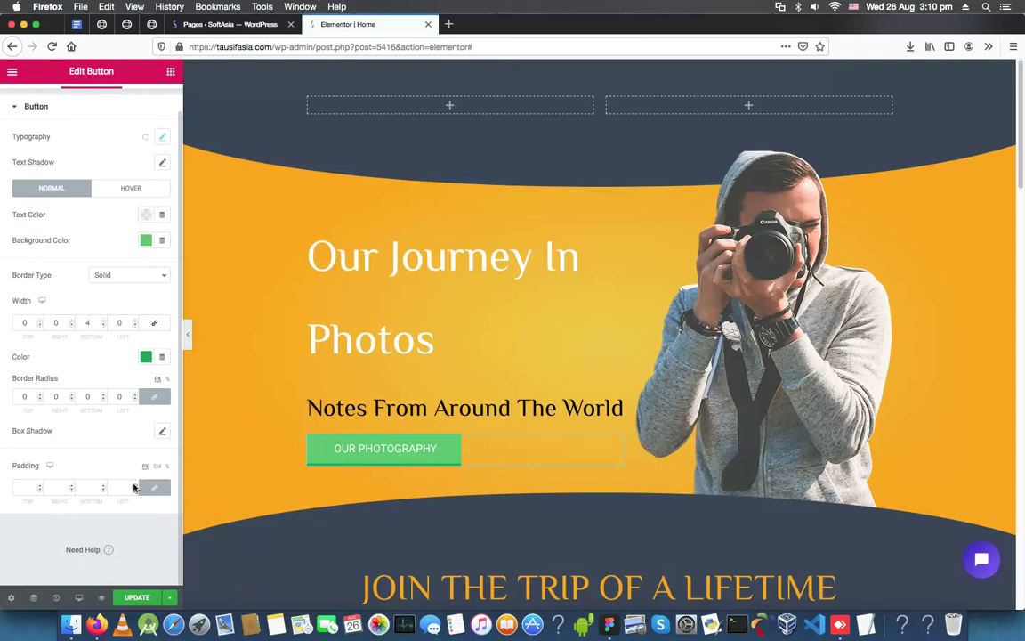
Step: Try equal padding from 15 up to 30 on all sides of the button, then clear the padding
left_click(133, 487)
type("15")
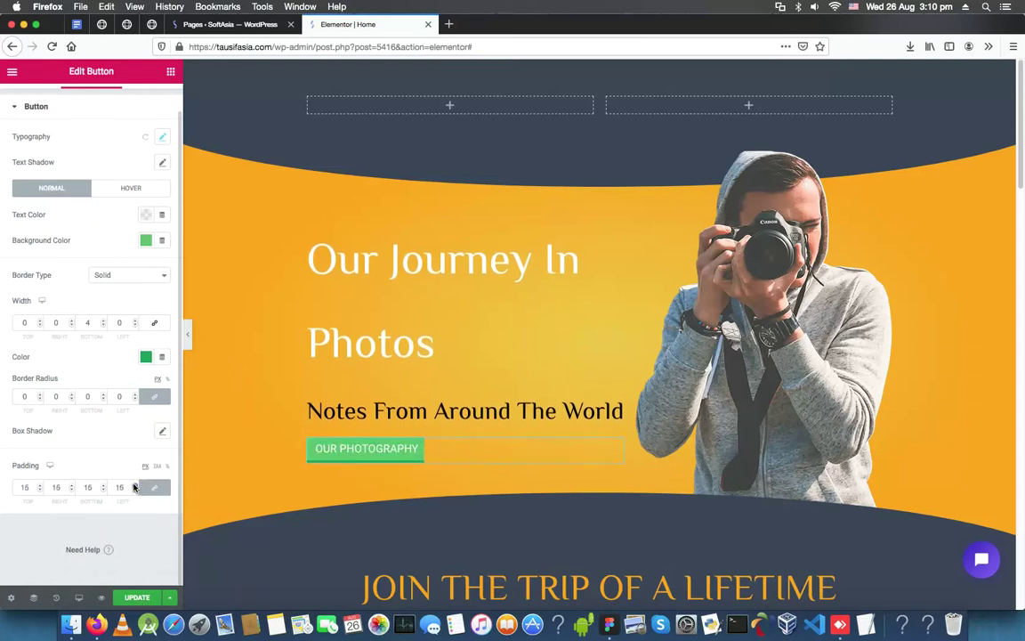
key("Up")
key("Up")
key("Up")
key("Up")
key("Up")
key("Up")
key("Up")
key("Up")
key("Up")
key("Up")
left_click(134, 485)
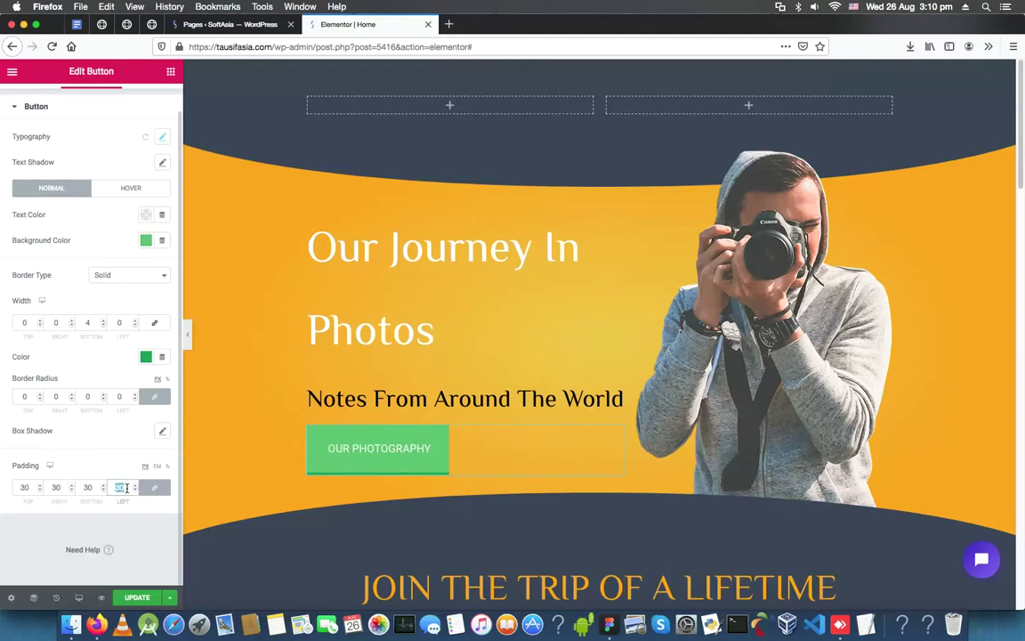
type("2")
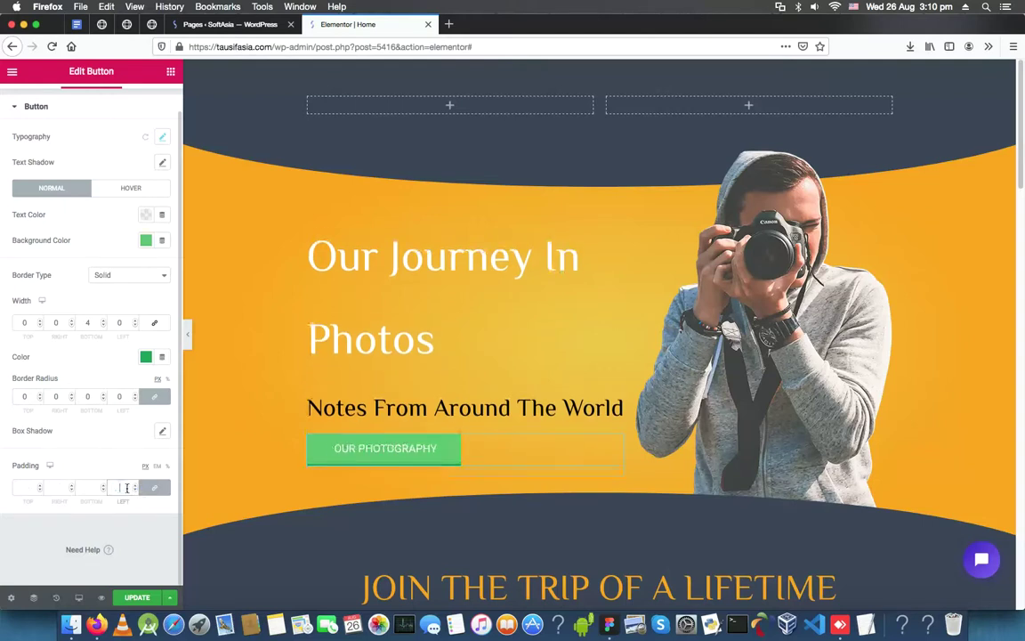
Step: Try a box shadow with vertical offset -11 and blur 10 on the button, then reset the shadow
left_click(162, 433)
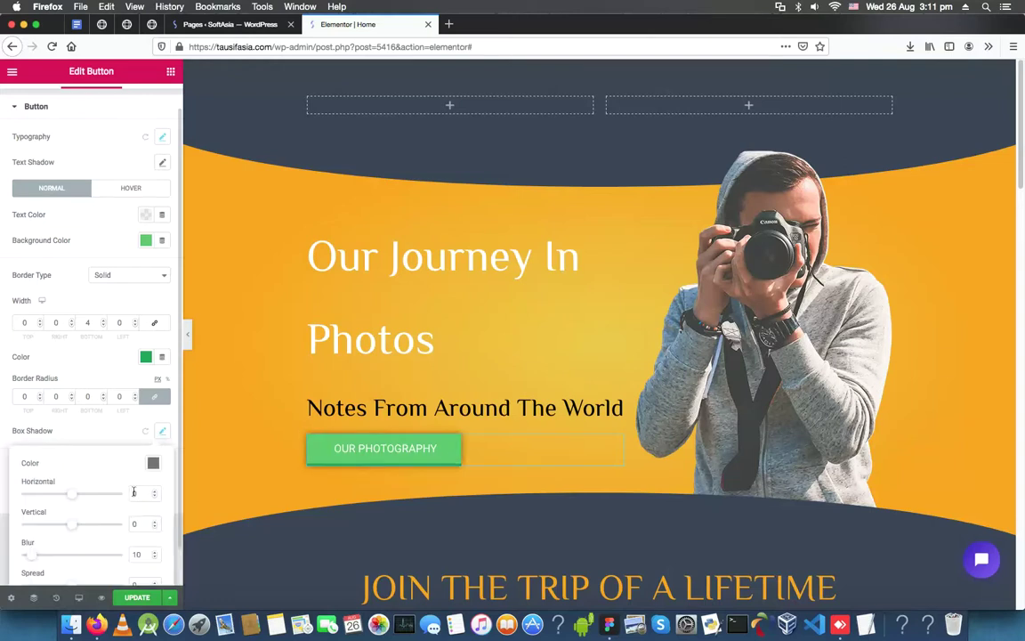
scroll(136, 495, "down", 1)
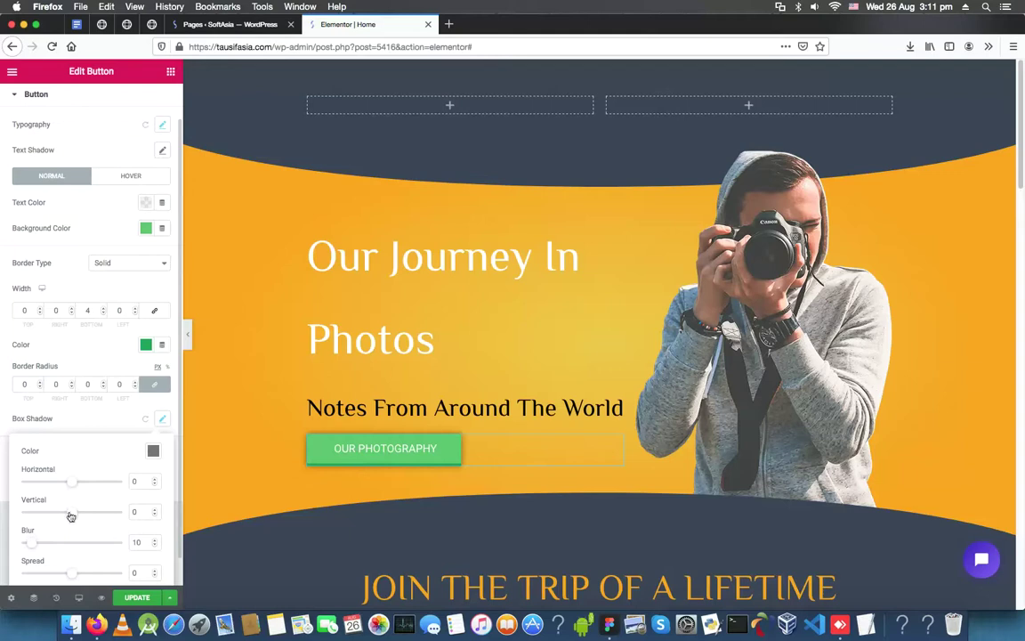
left_click_drag(93, 517, 67, 517)
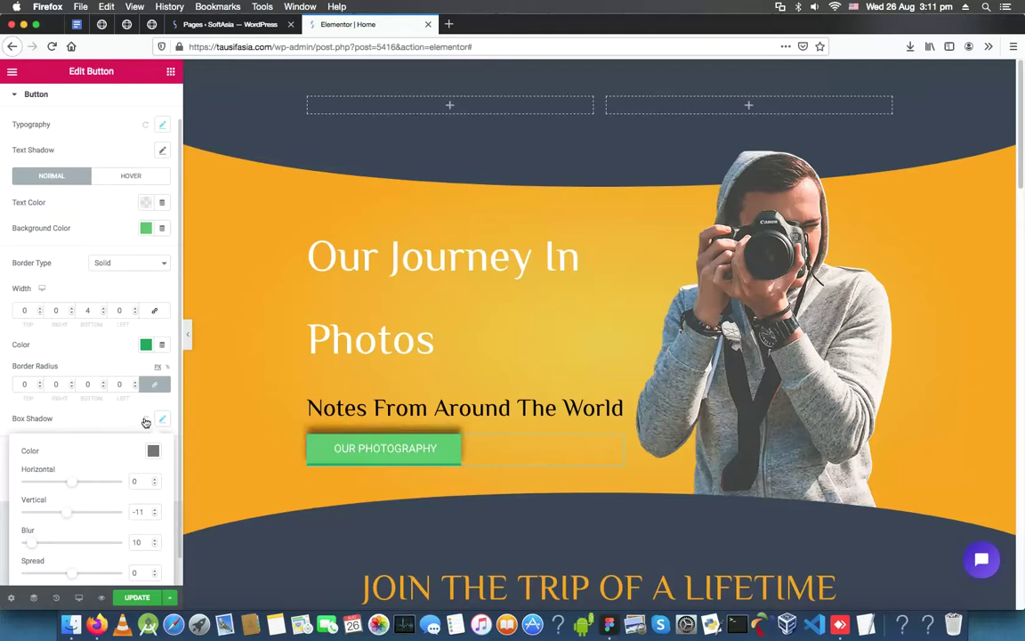
left_click(145, 420)
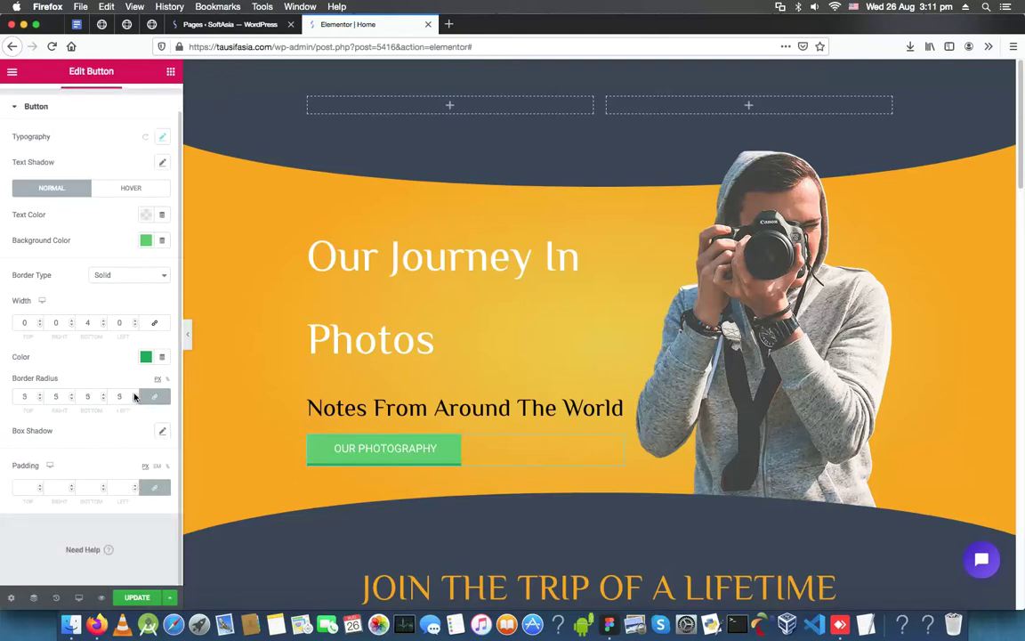
Step: Round the button by raising its linked border radius to 40 on all corners
left_click(135, 395)
left_click(134, 394)
left_click(134, 394)
left_click(135, 394)
left_click(134, 394)
left_click(134, 394)
left_click(134, 394)
left_click(135, 395)
left_click(134, 394)
left_click(134, 394)
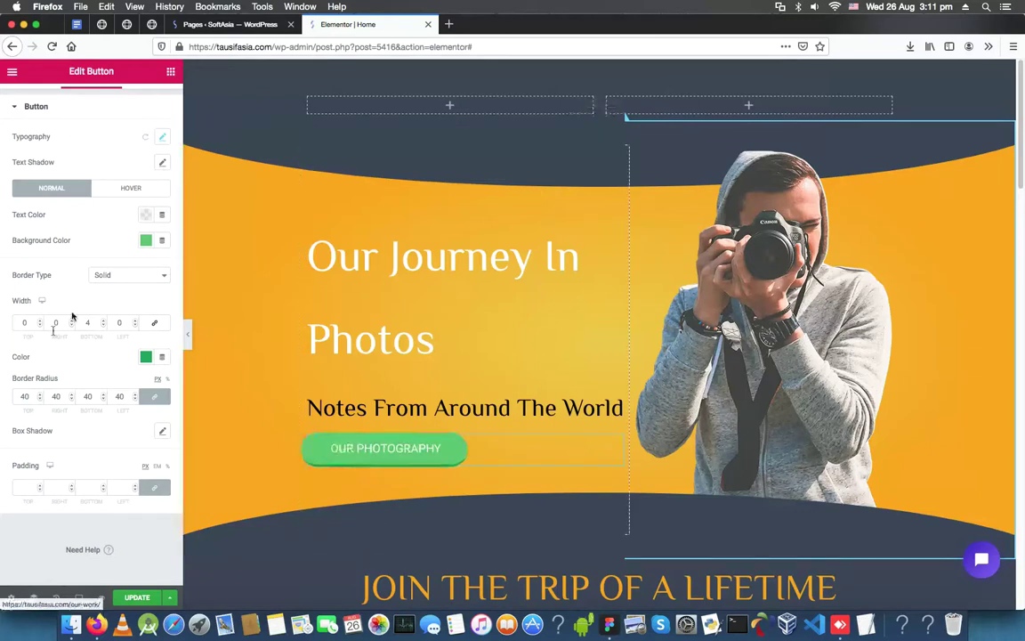
scroll(60, 271, "up", 1)
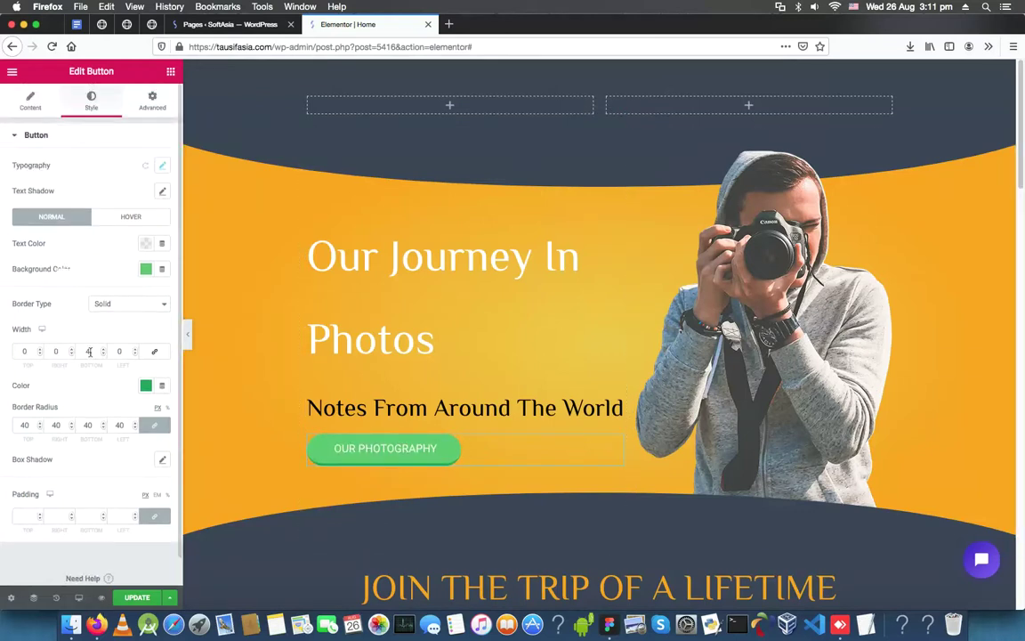
scroll(62, 270, "down", 1)
scroll(83, 320, "up", 1)
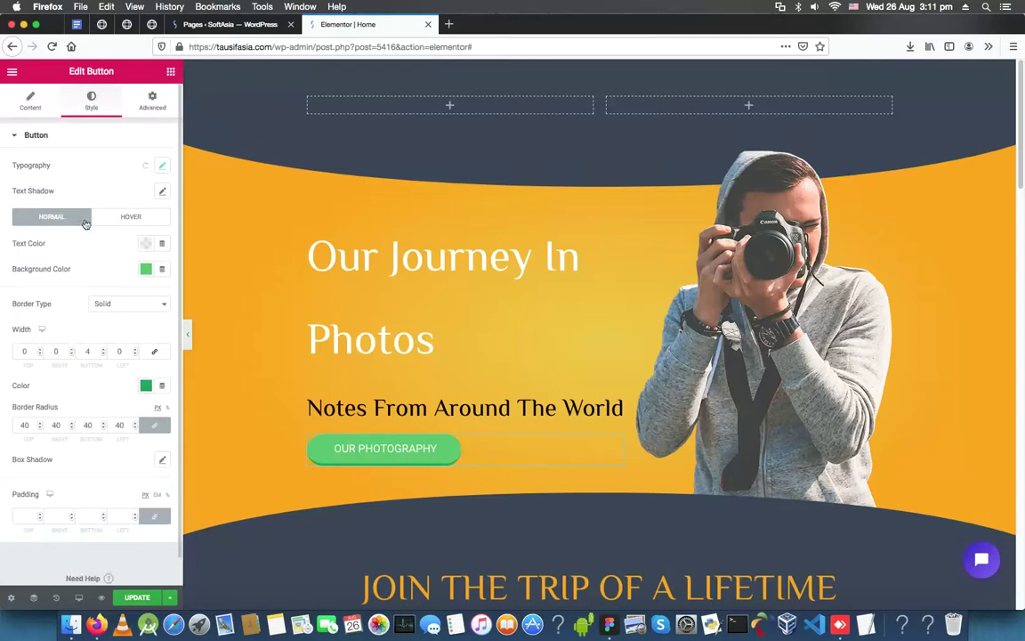